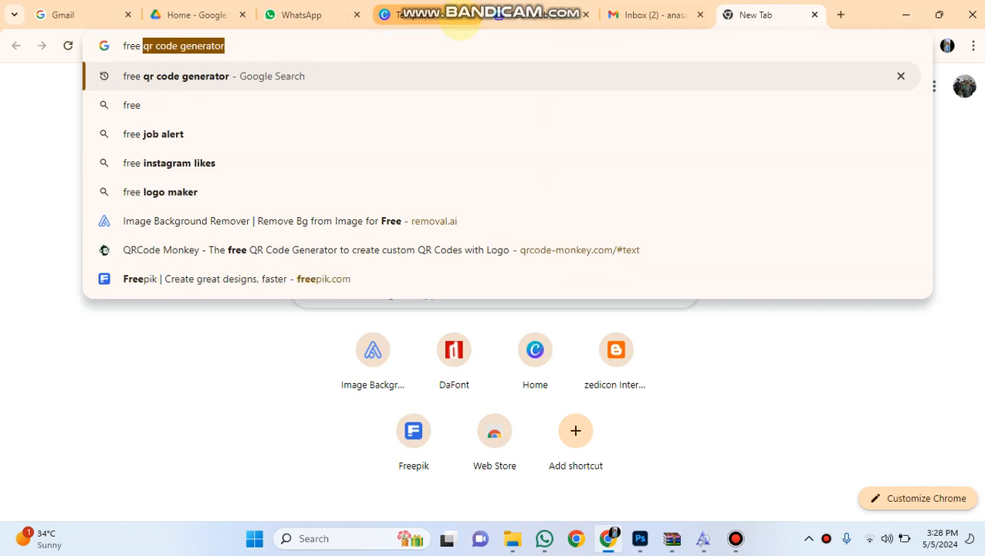
# Step: Search Google for "free wordpress" and open the WordPress.com "Make A Free Website" result
pyautogui.write('wordpress')
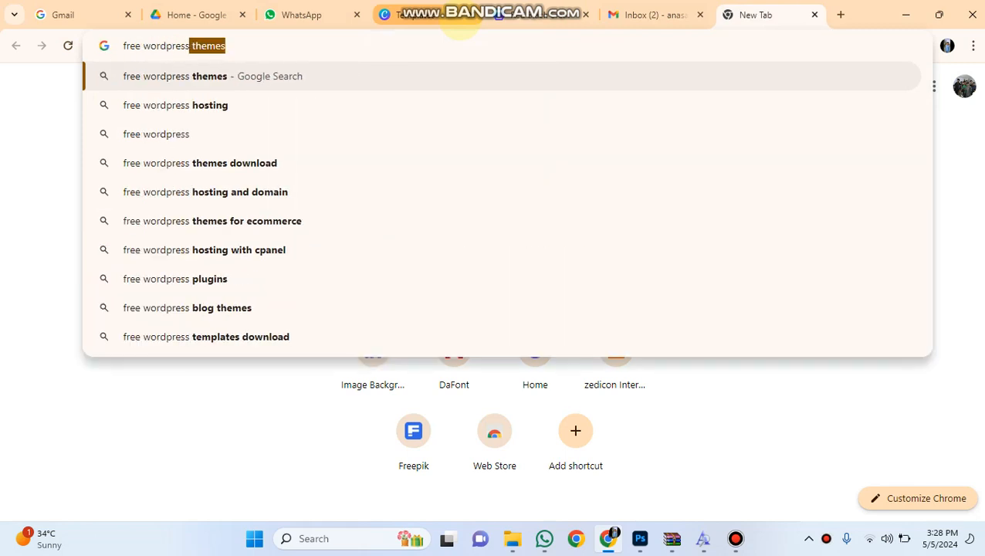
pyautogui.press('Delete')
pyautogui.press('Return')
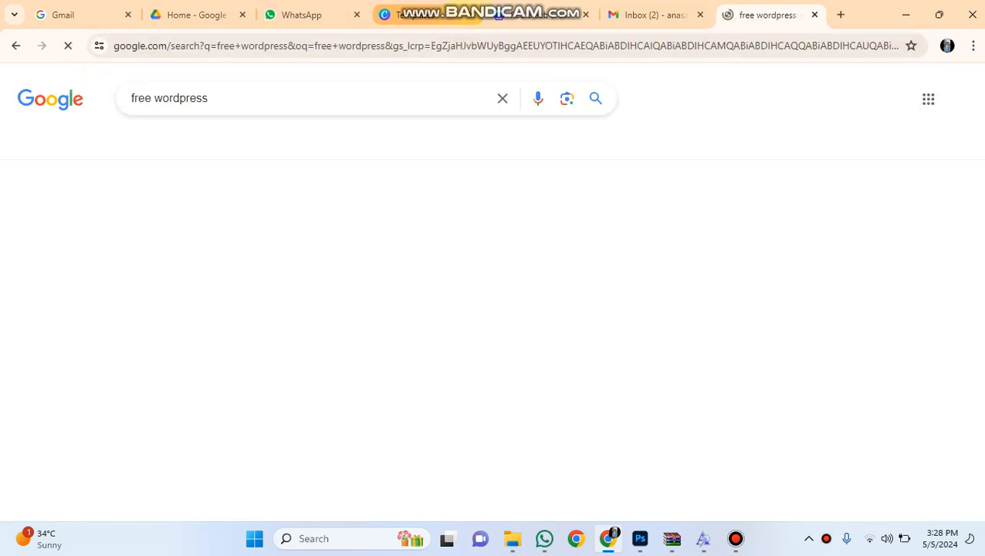
pyautogui.scroll(-5, 340, 329)
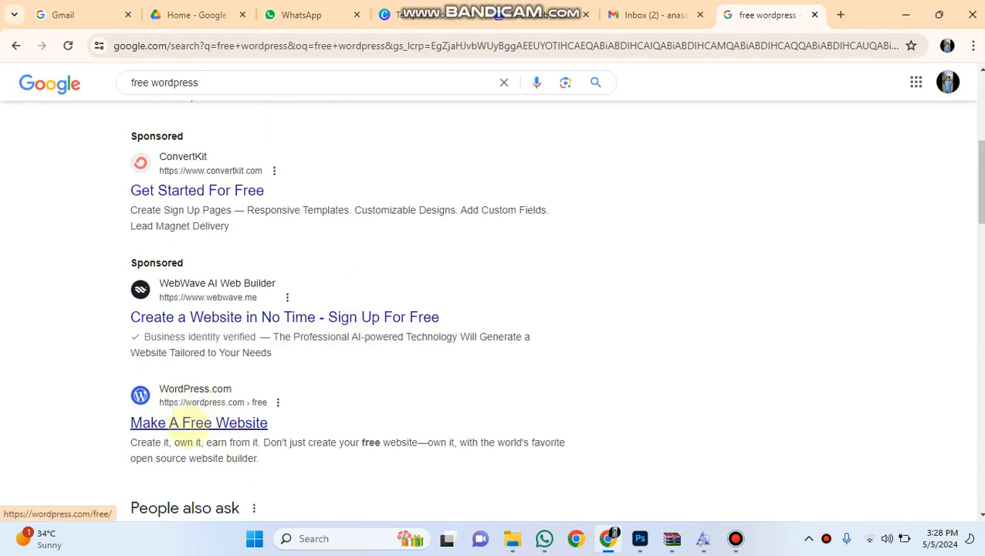
pyautogui.click(187, 423)
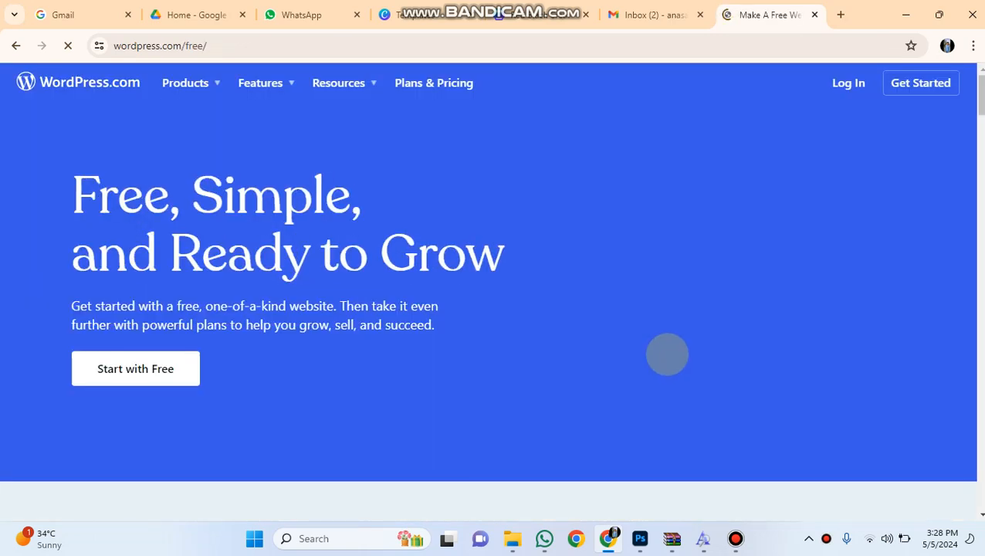
# Step: Start with the free WordPress.com plan and sign up using the existing Google account
pyautogui.click(116, 375)
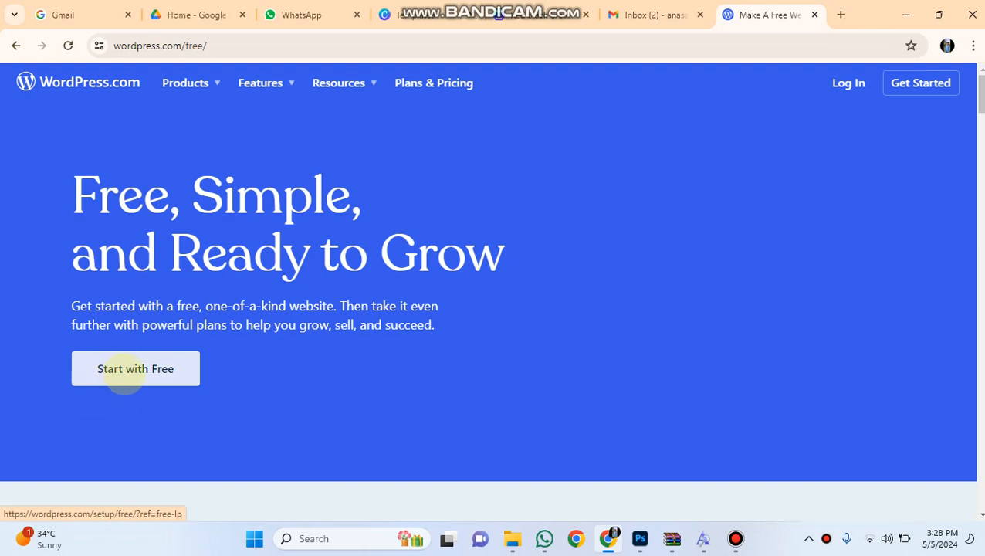
pyautogui.click(123, 374)
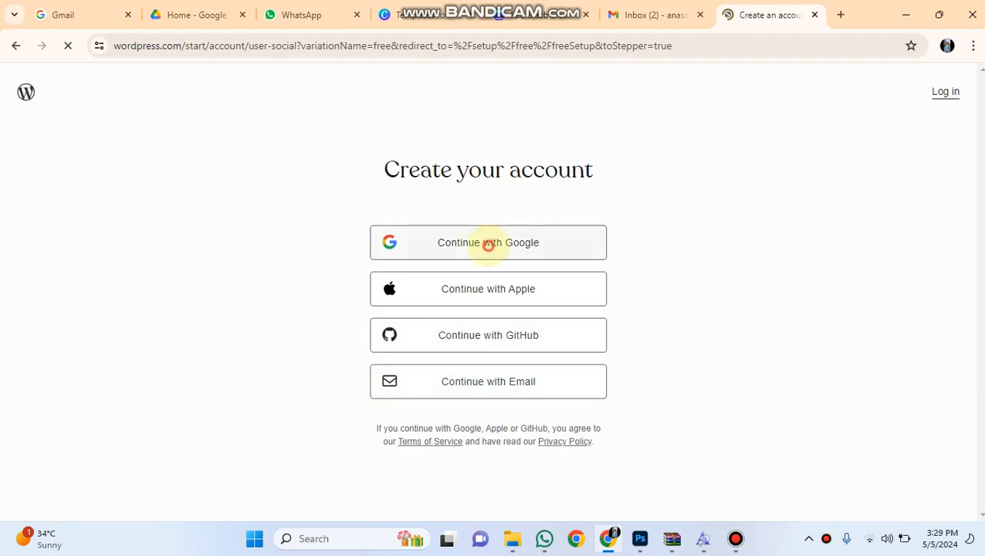
pyautogui.click(488, 242)
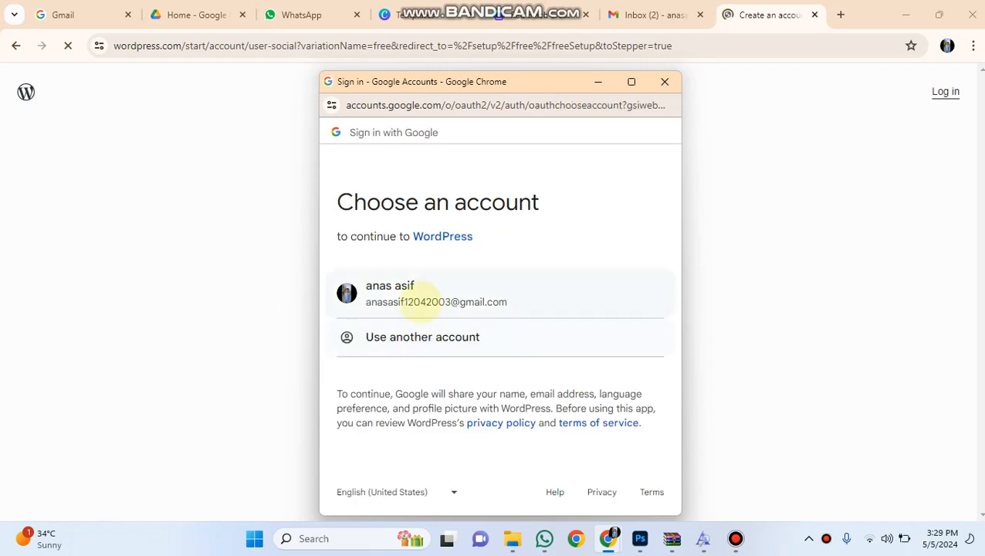
pyautogui.click(416, 299)
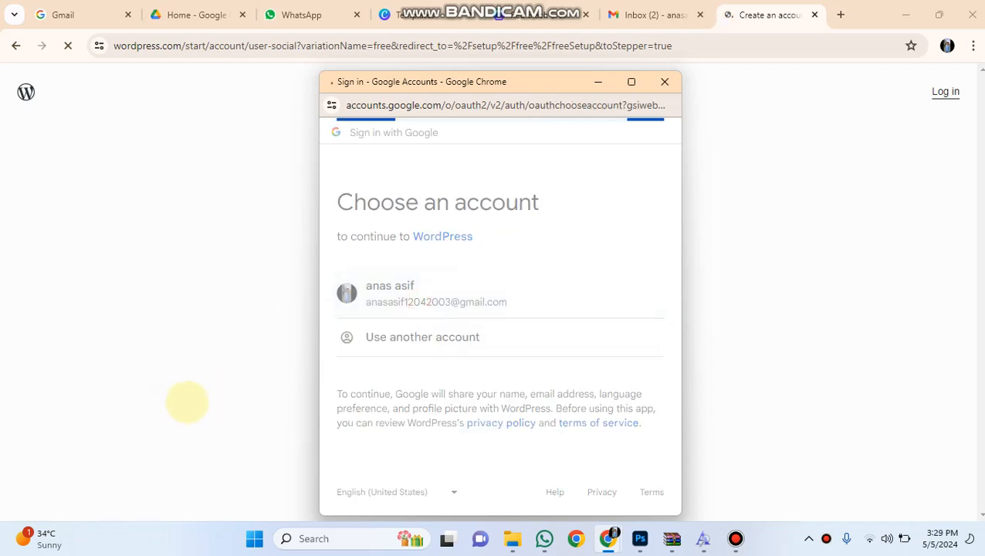
pyautogui.click(598, 390)
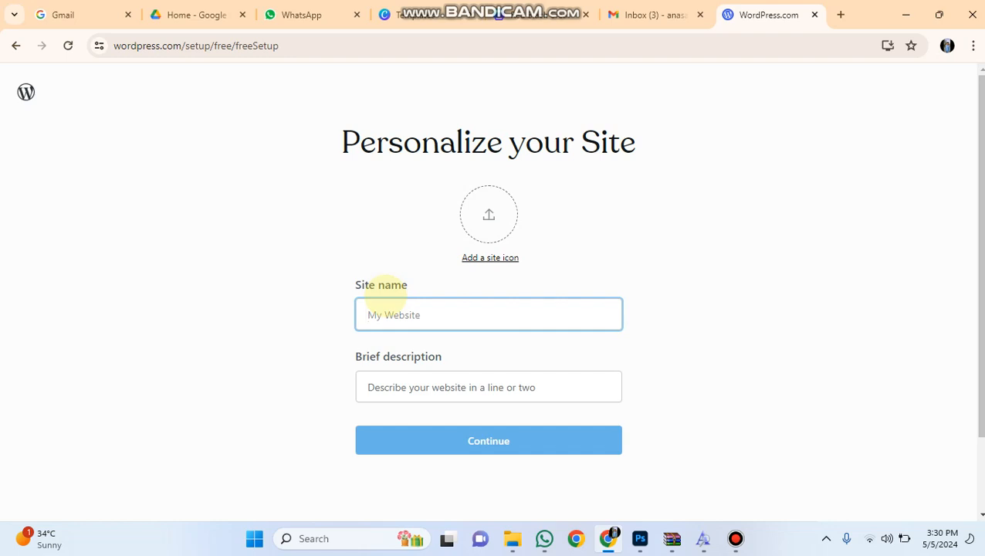
# Step: Name the site "Anas Fast Food", enter "Fast Food" as its brief description, and continue to the design choice
pyautogui.write('Anas ')
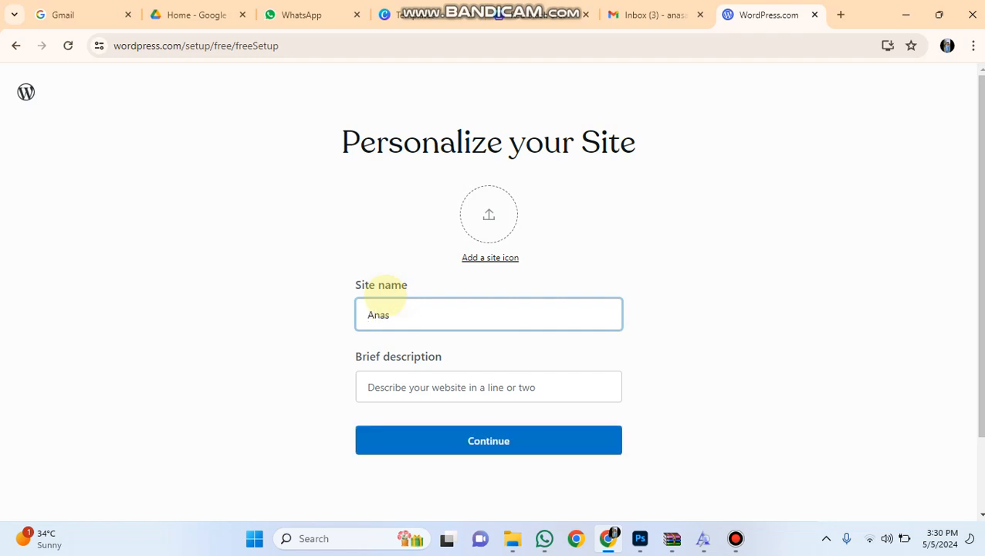
pyautogui.write('Fast Food')
pyautogui.click(412, 389)
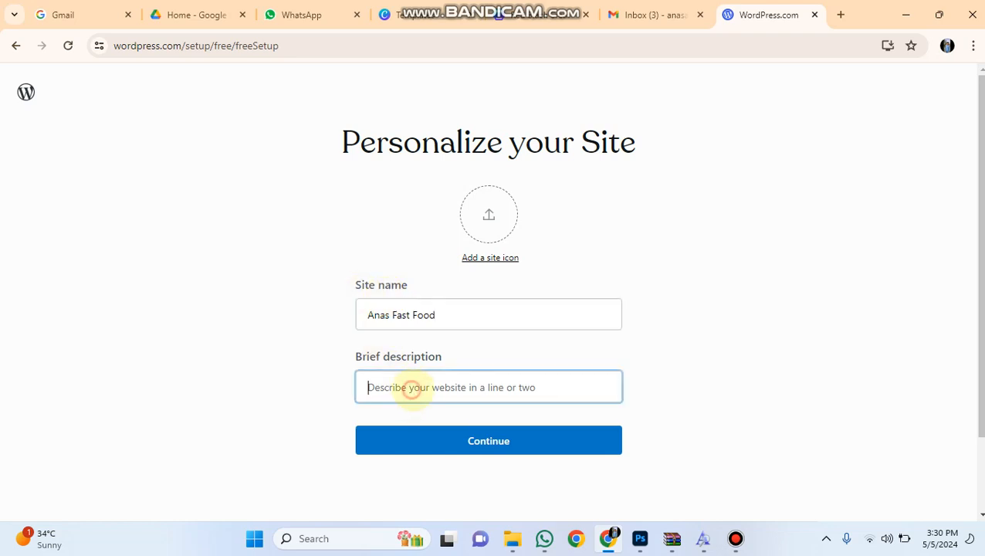
pyautogui.write('Fast ')
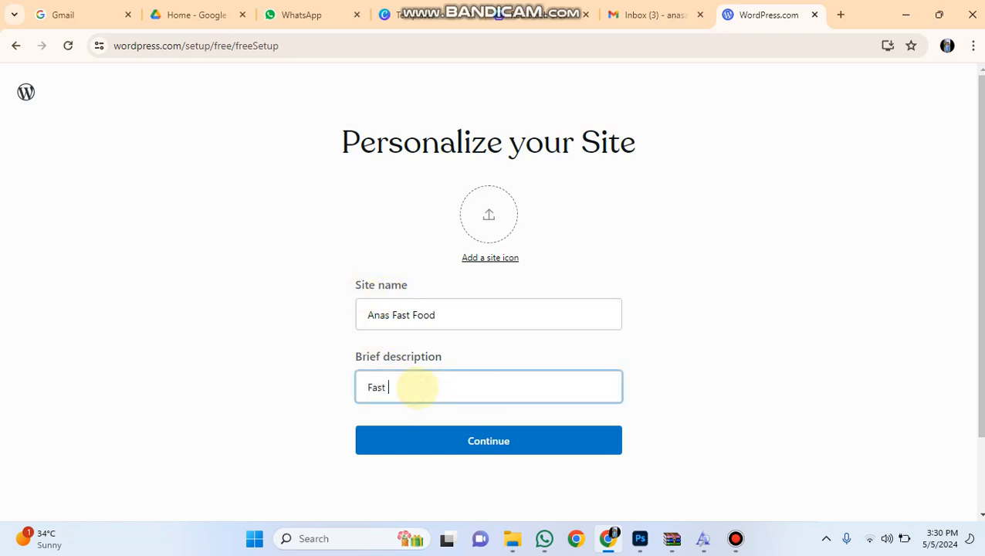
pyautogui.write('Food')
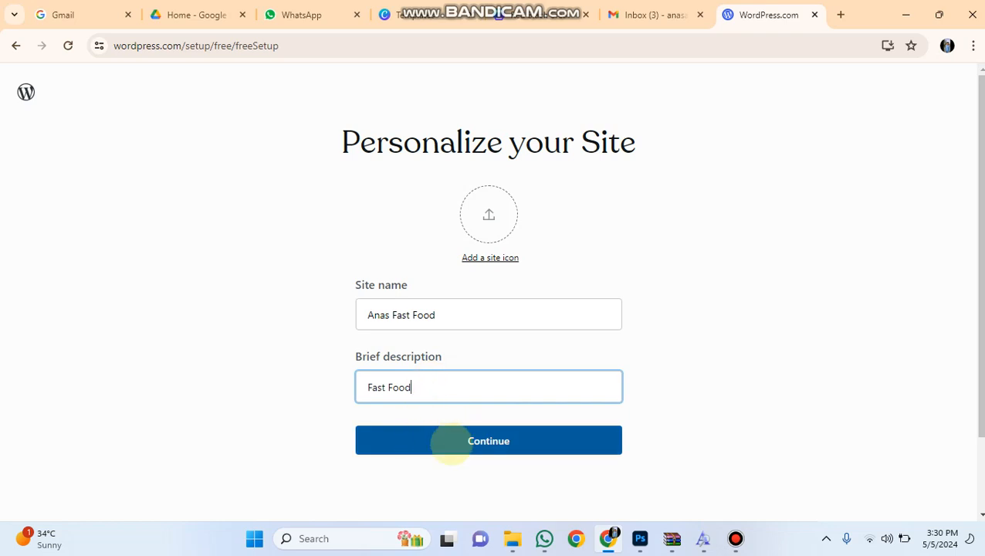
pyautogui.click(450, 444)
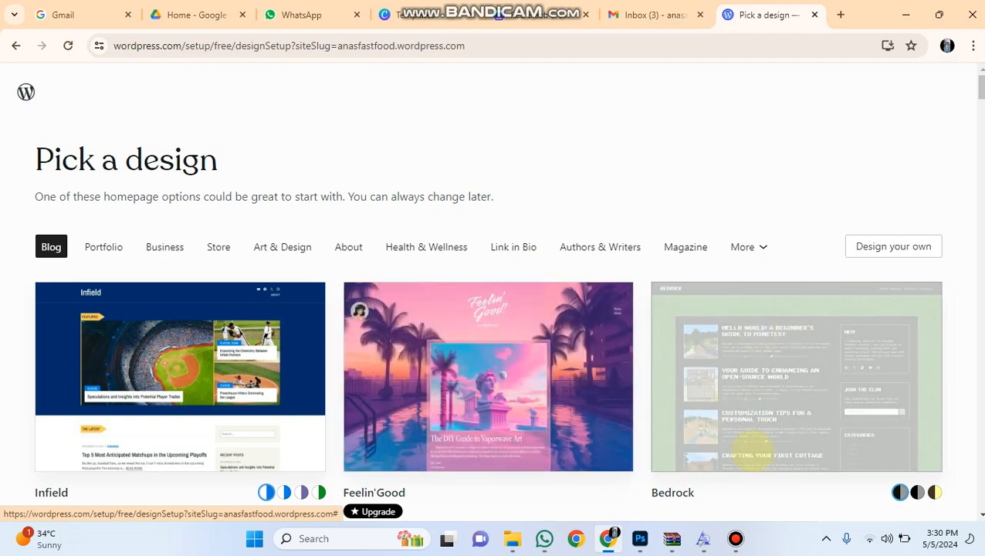
# Step: Look through the Blog category designs to compare the free themes with those requiring an upgrade
pyautogui.scroll(-3, 739, 401)
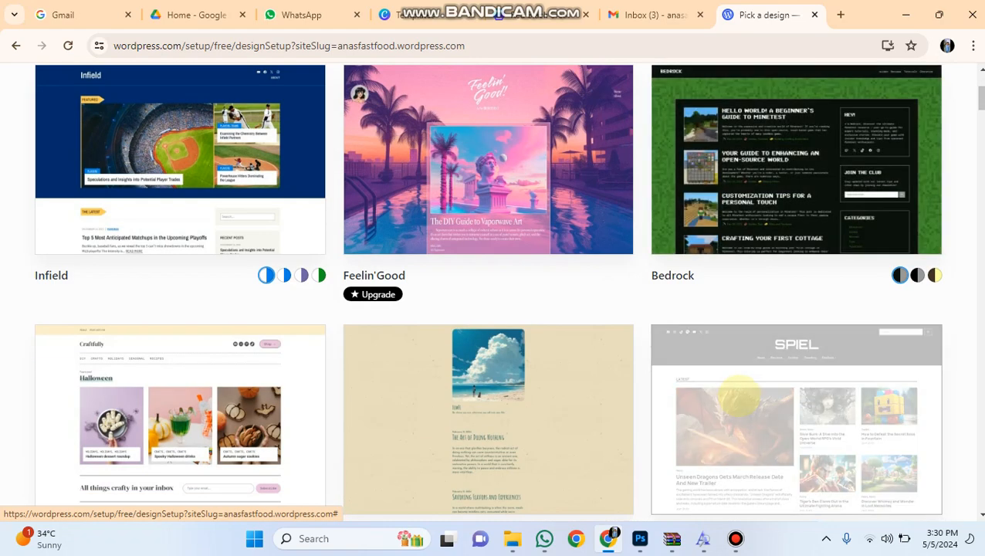
pyautogui.scroll(-2, 794, 439)
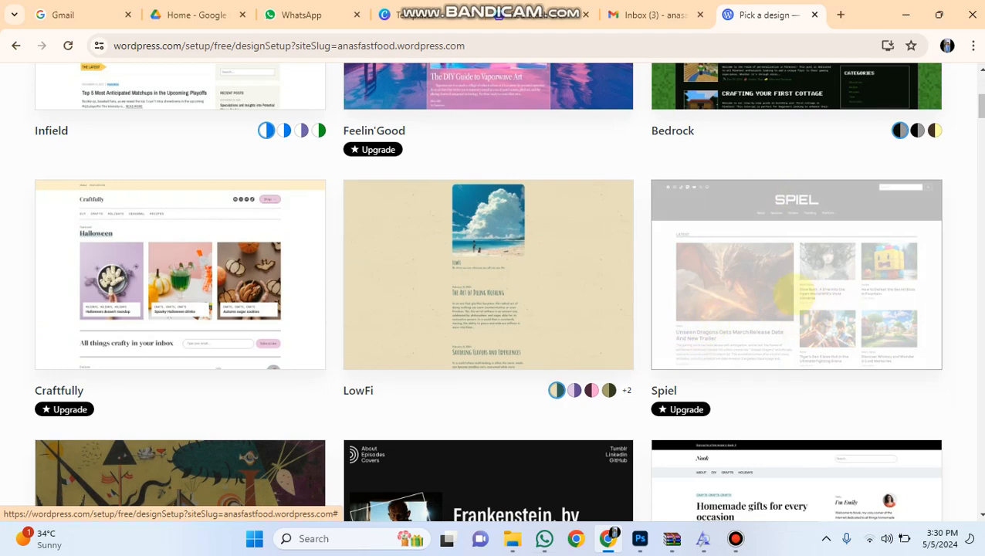
pyautogui.scroll(-2, 527, 387)
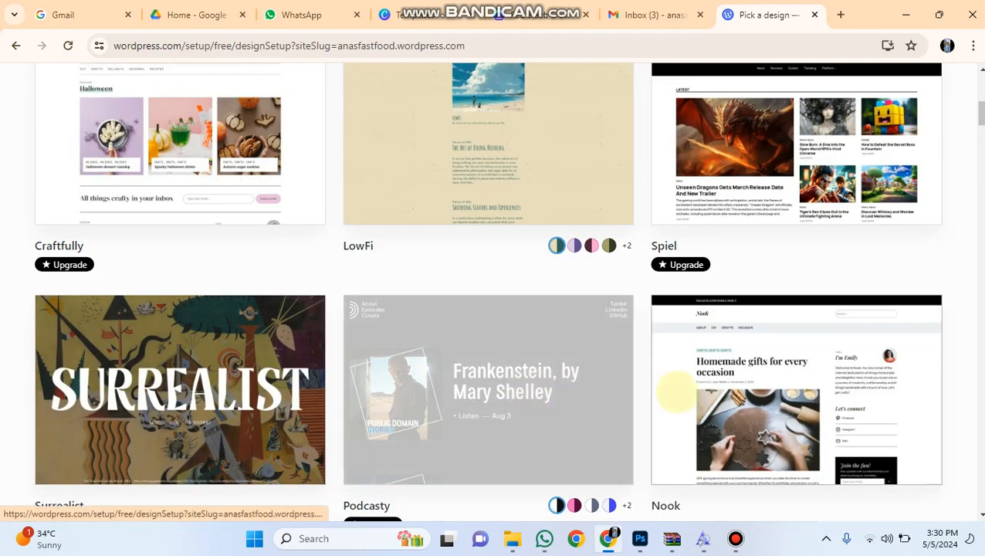
pyautogui.scroll(-2, 677, 391)
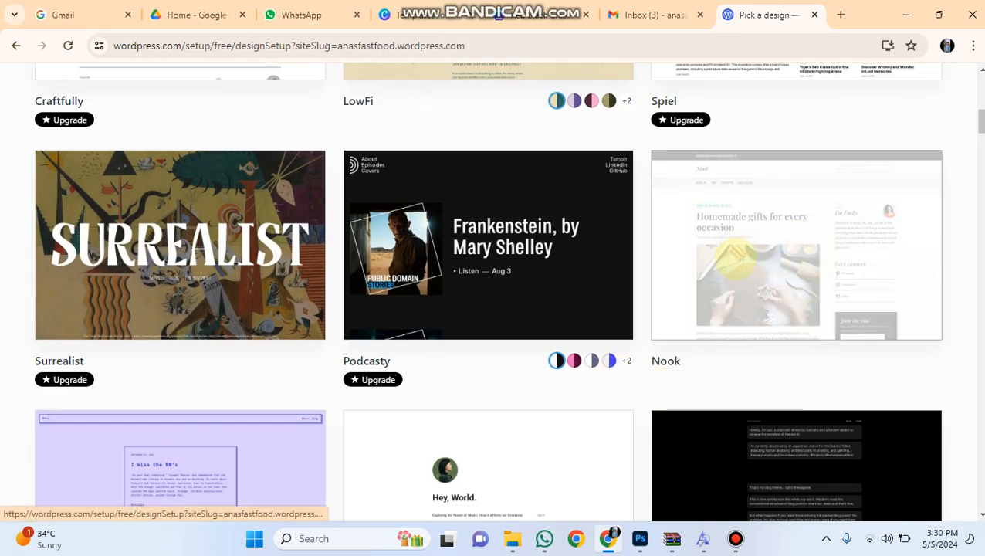
pyautogui.scroll(9, 752, 266)
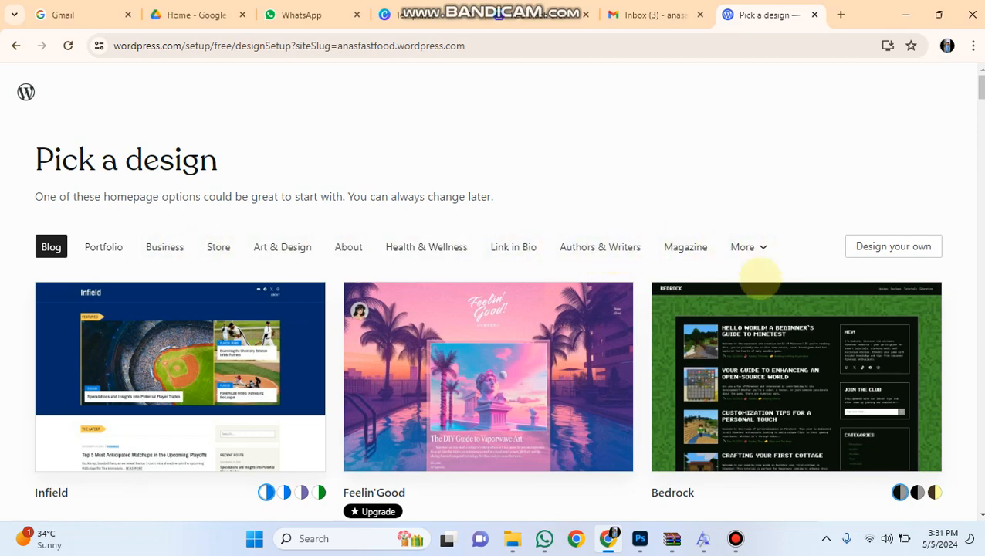
pyautogui.scroll(-4, 759, 277)
pyautogui.scroll(4, 681, 297)
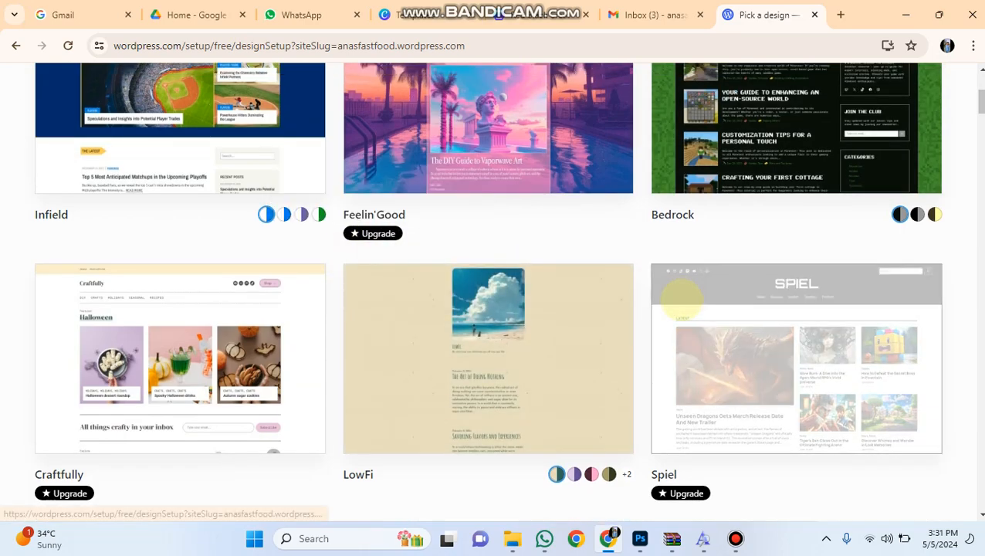
# Step: Filter the designs by the Restaurant category and look through its themes
pyautogui.click(758, 245)
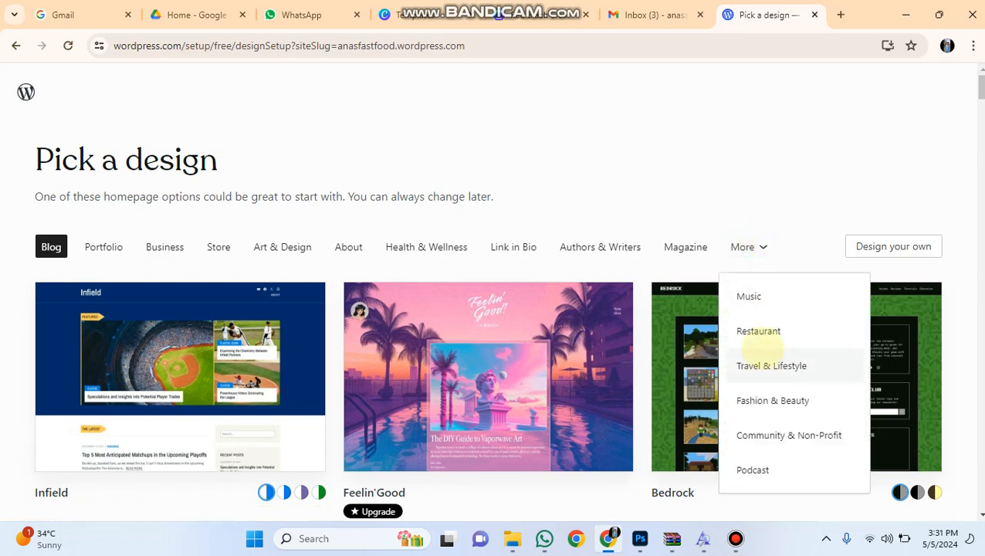
pyautogui.click(759, 330)
pyautogui.scroll(-4, 770, 389)
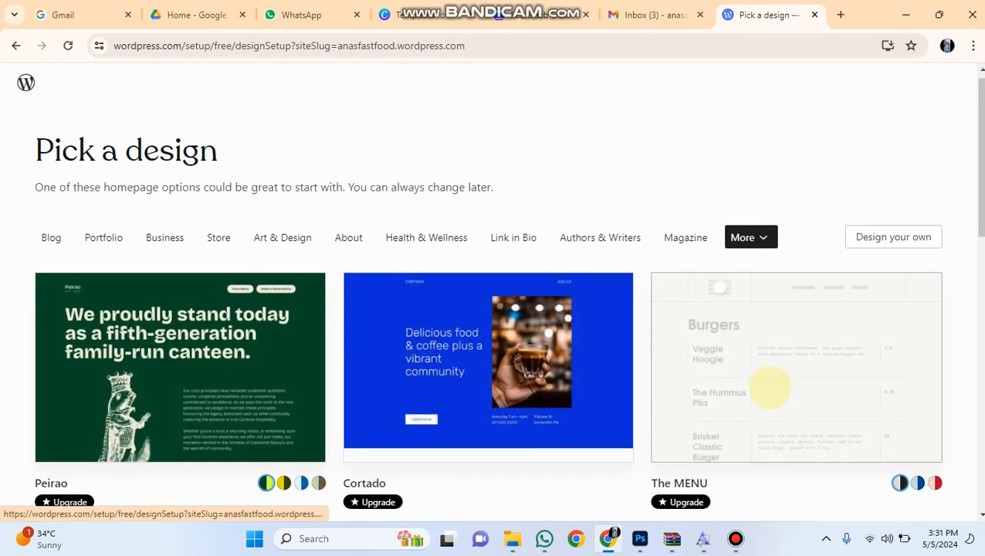
pyautogui.scroll(-4, 590, 419)
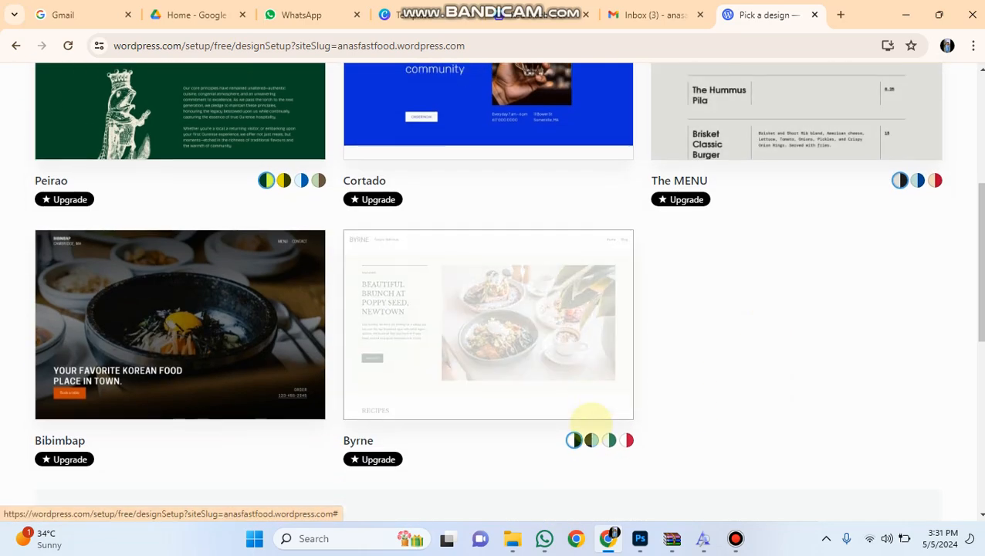
pyautogui.scroll(8, 87, 245)
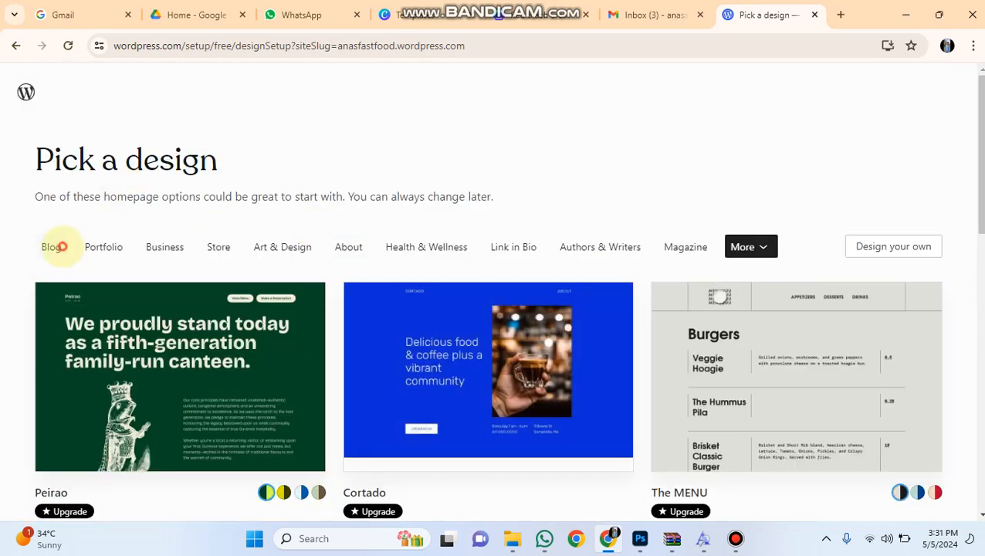
# Step: Return to the Blog designs, choose the Bedrock theme and continue with its default style
pyautogui.click(57, 246)
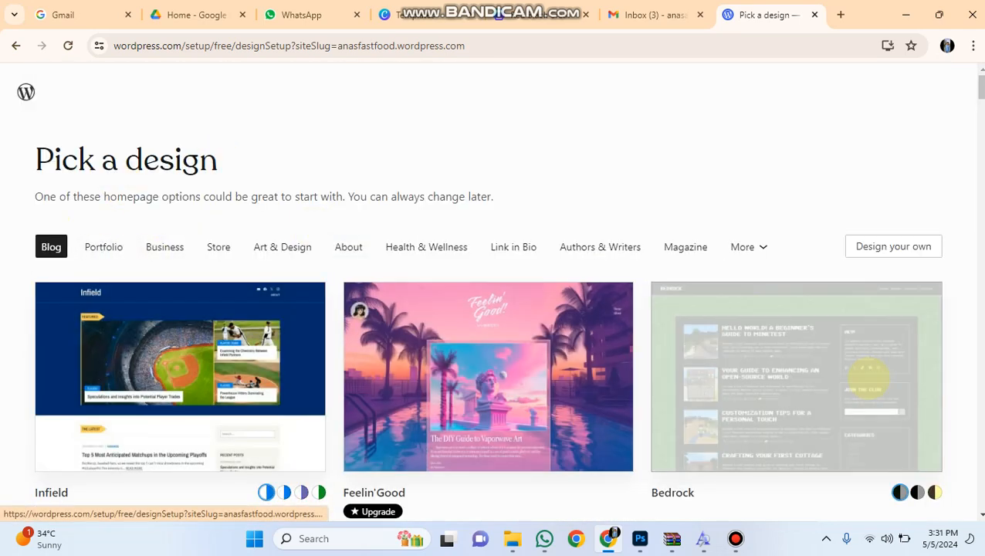
pyautogui.scroll(-1, 622, 358)
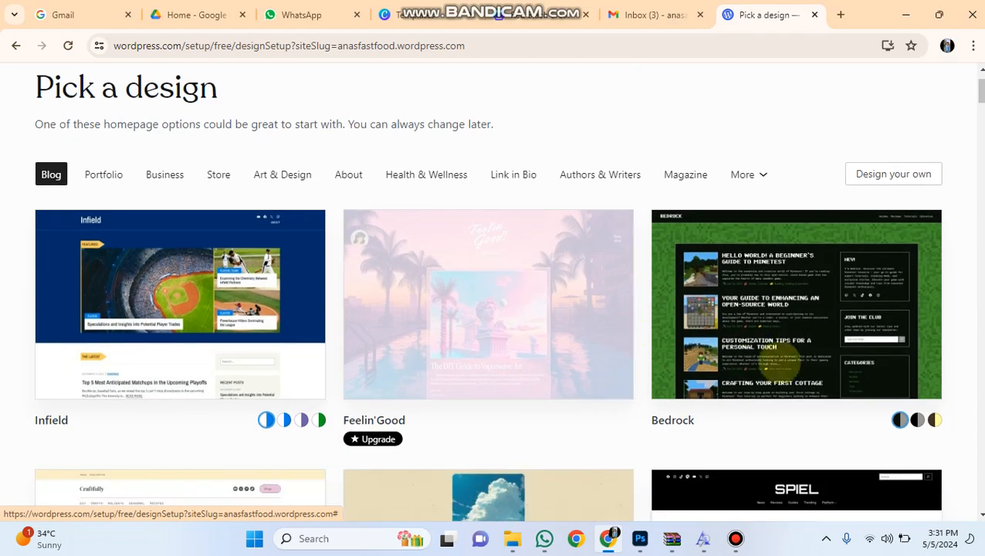
pyautogui.scroll(-2, 739, 325)
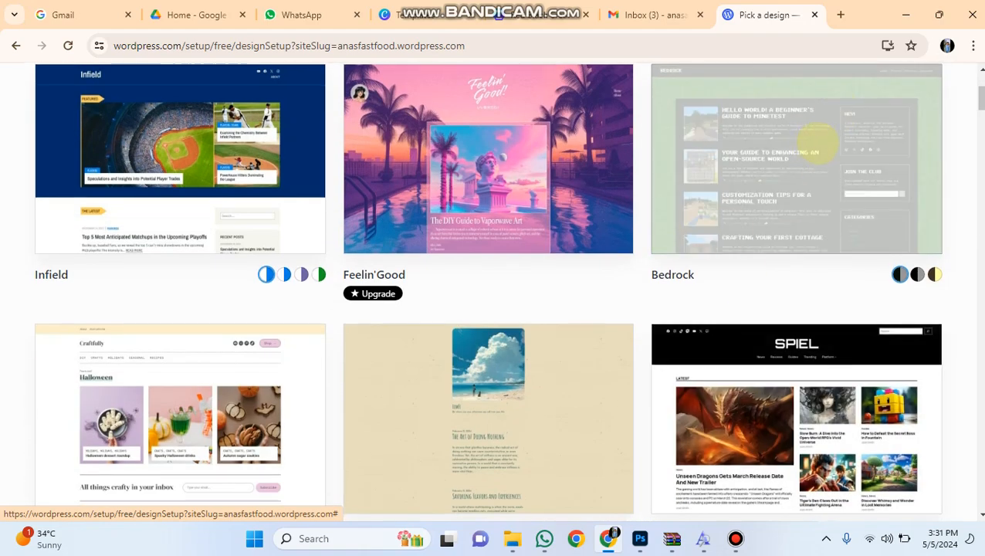
pyautogui.scroll(-6, 818, 150)
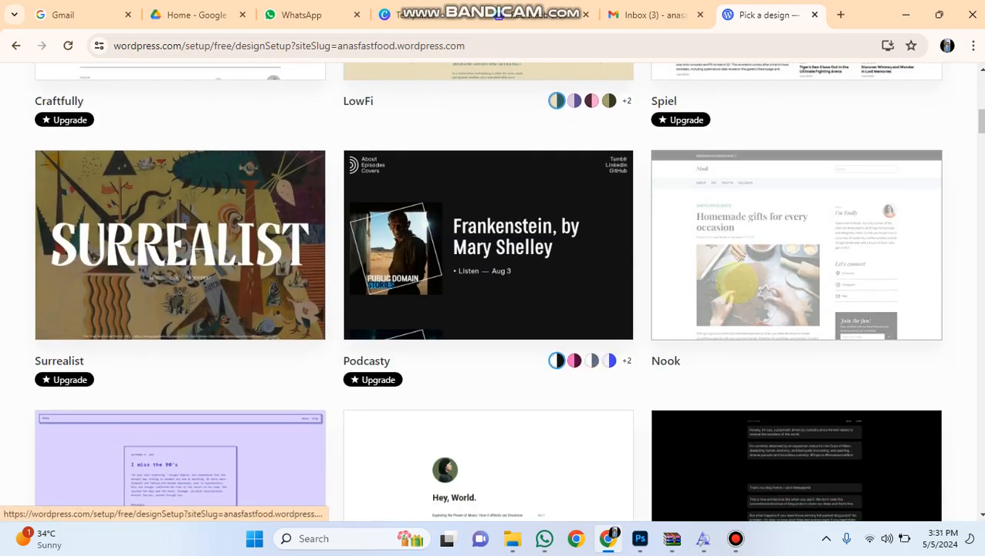
pyautogui.scroll(8, 874, 271)
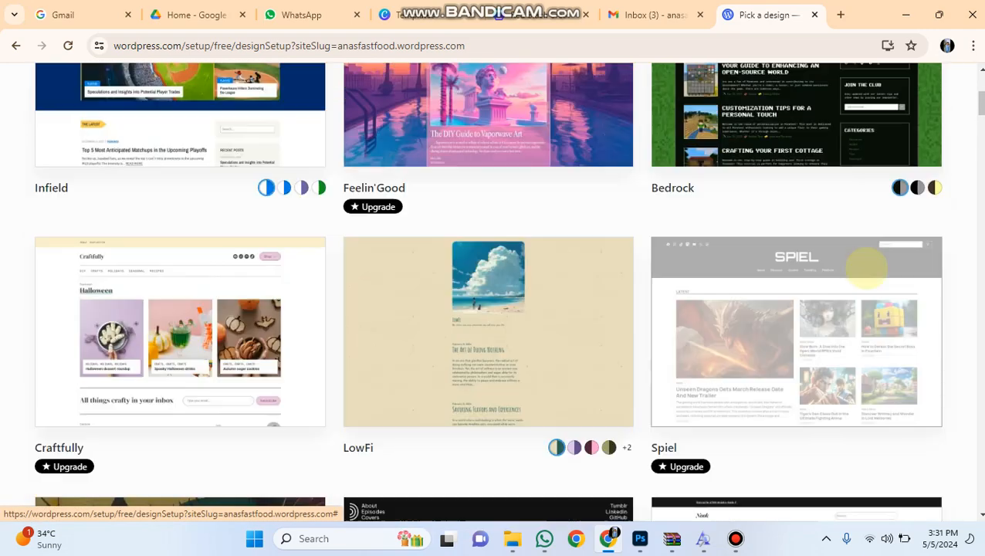
pyautogui.click(766, 371)
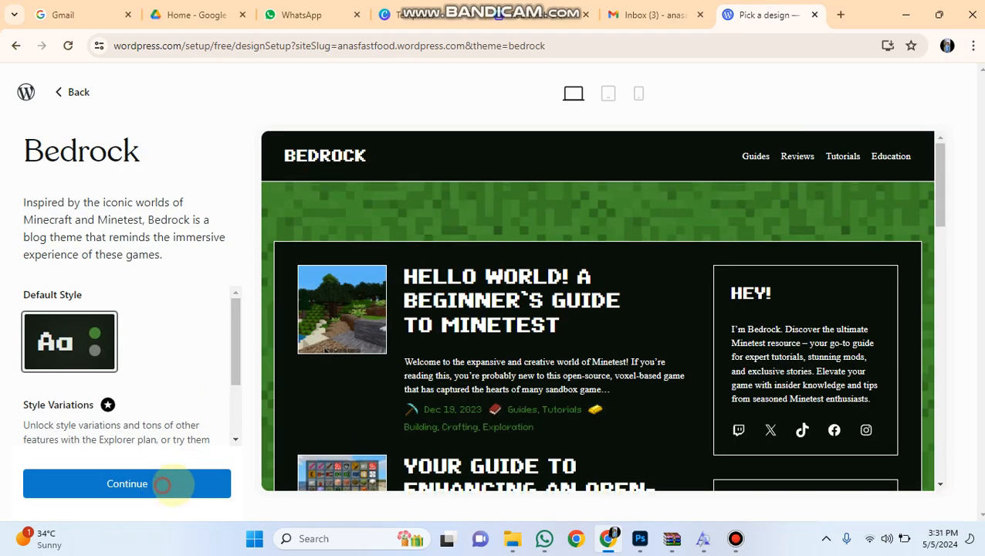
pyautogui.click(166, 485)
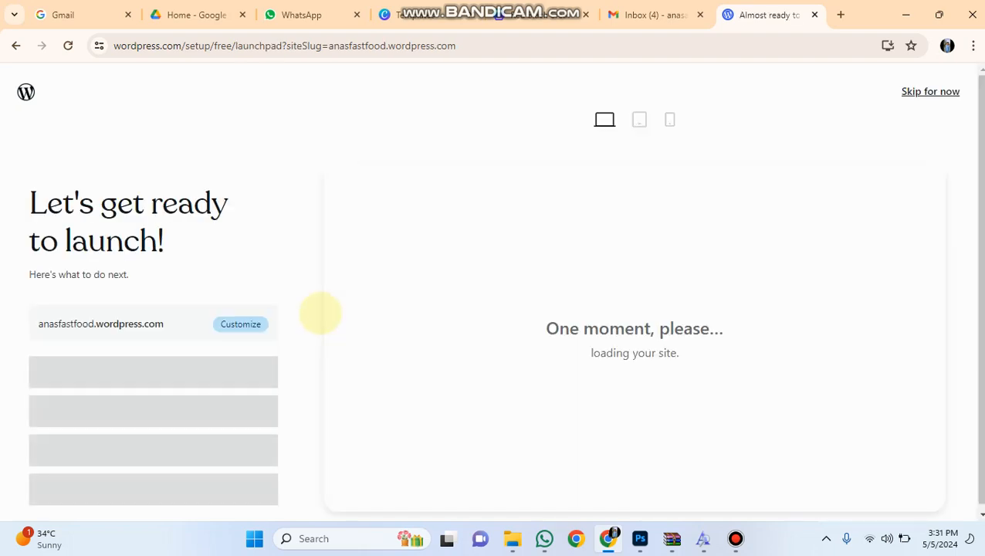
# Step: Launch the site from the setup checklist and dismiss the launch confirmation dialog
pyautogui.scroll(-1, 170, 302)
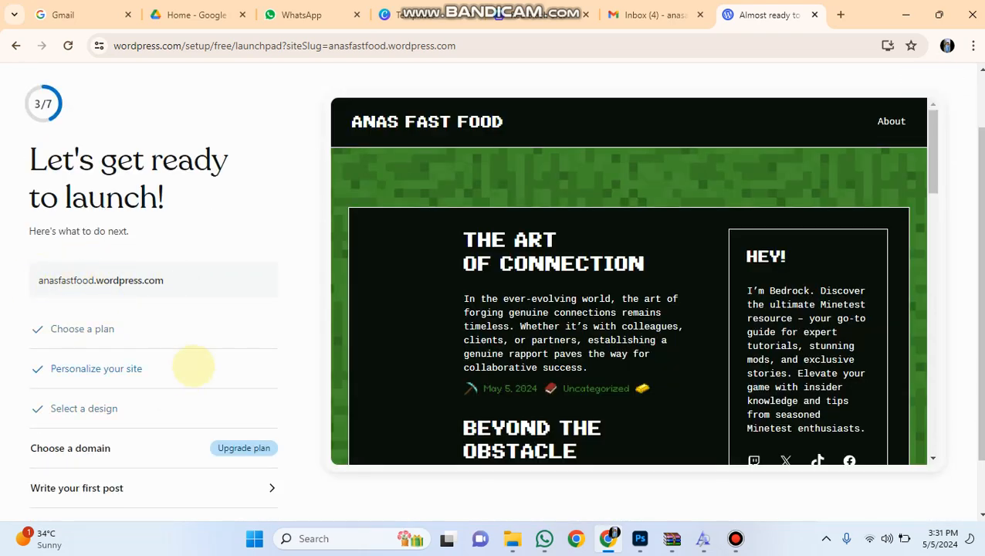
pyautogui.scroll(-1, 319, 319)
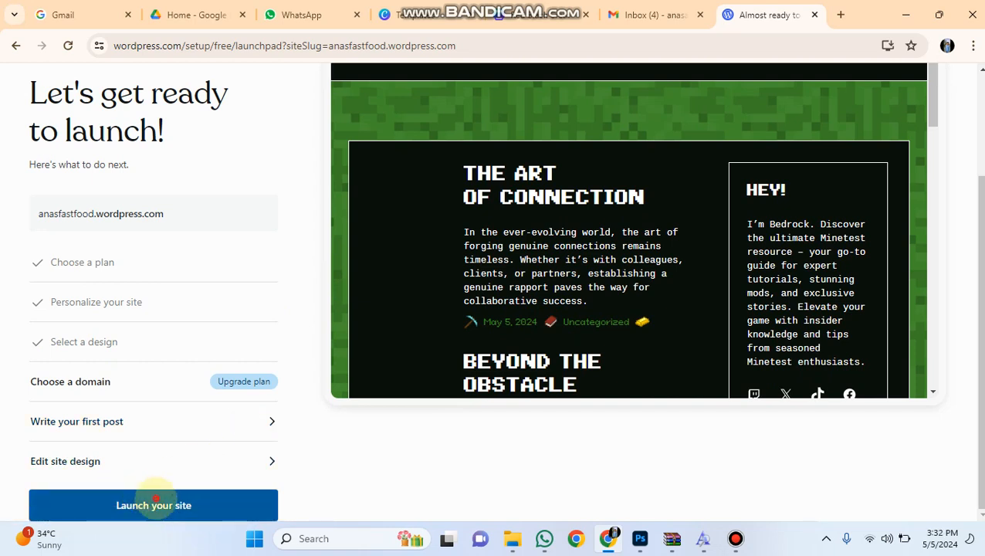
pyautogui.click(155, 505)
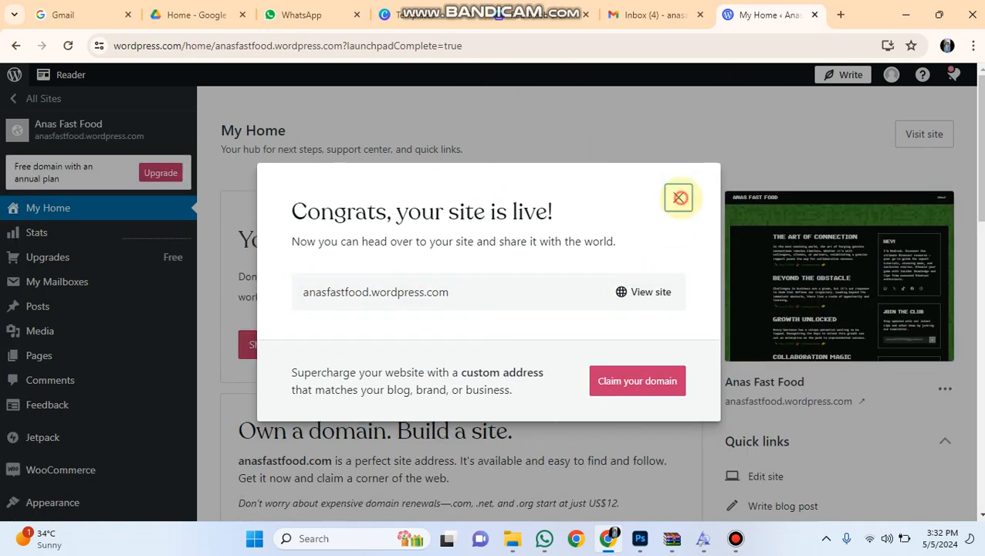
pyautogui.click(679, 197)
pyautogui.scroll(-3, 336, 373)
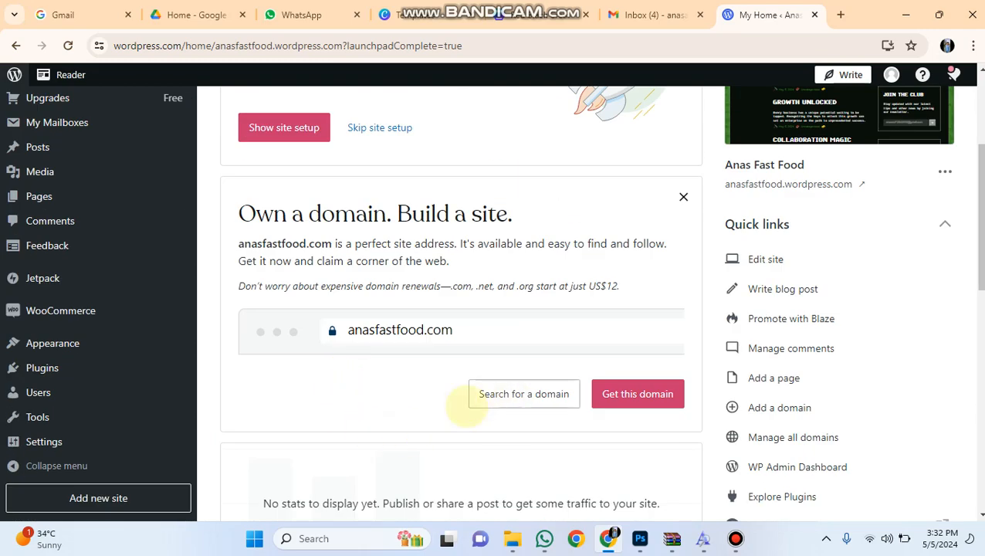
# Step: Look over the site's home dashboard and open the General settings
pyautogui.scroll(-5, 439, 413)
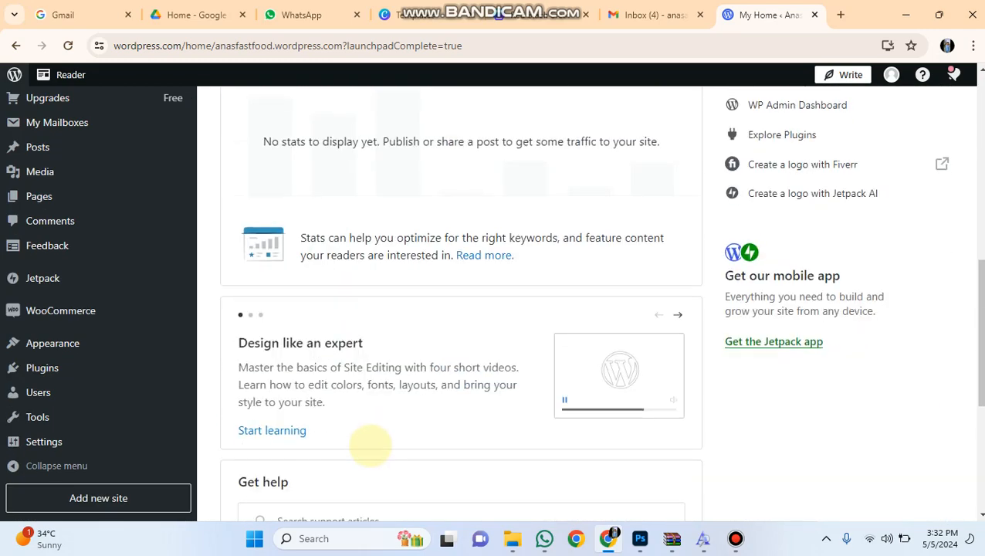
pyautogui.scroll(10, 370, 440)
pyautogui.moveTo(82, 395)
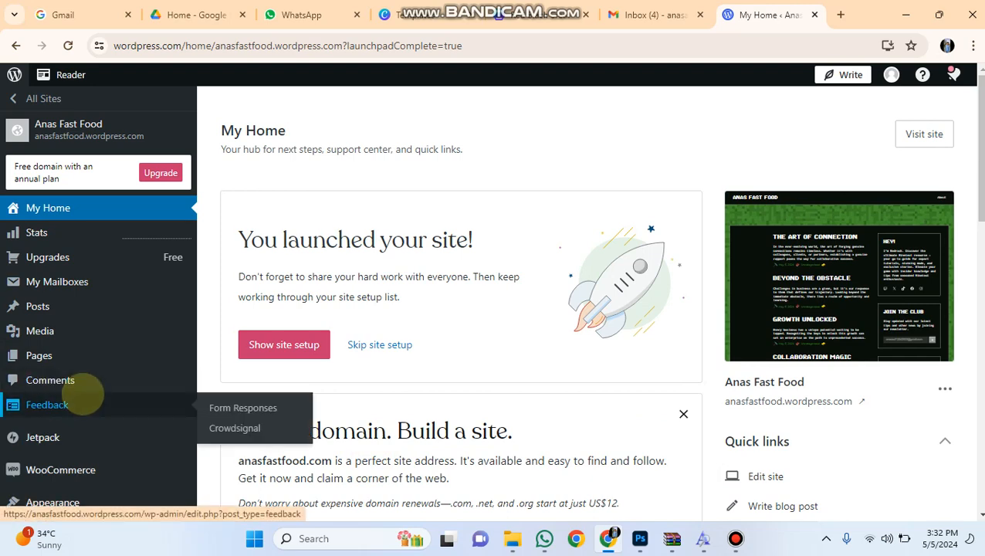
pyautogui.scroll(-2, 83, 396)
pyautogui.moveTo(61, 448)
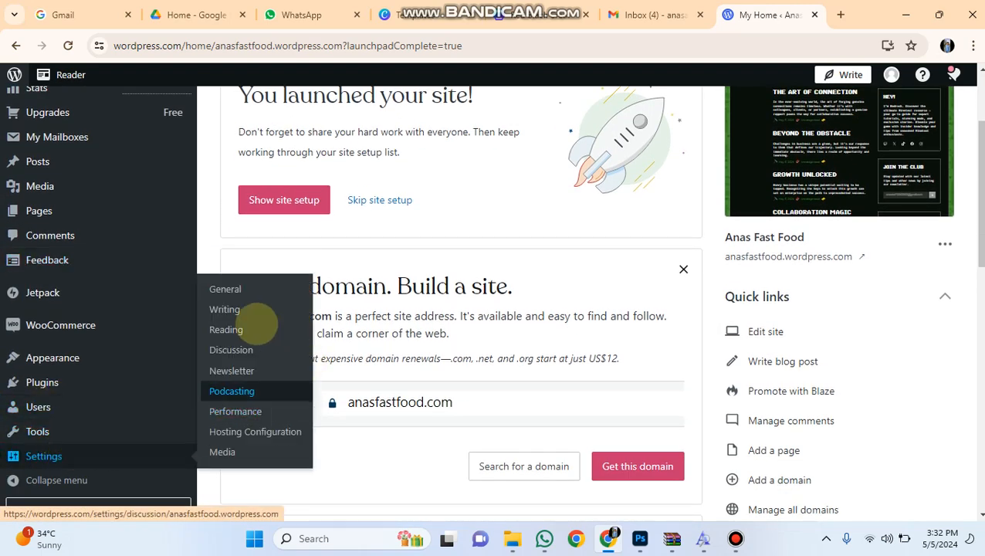
pyautogui.click(231, 288)
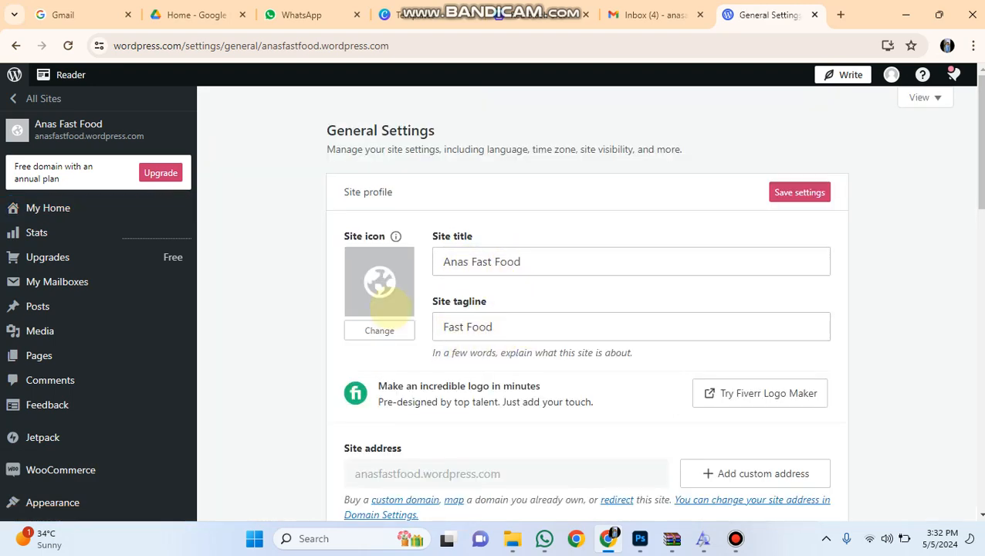
# Step: Upload the seo image from the Downloads folder to the media library for the site icon
pyautogui.click(378, 279)
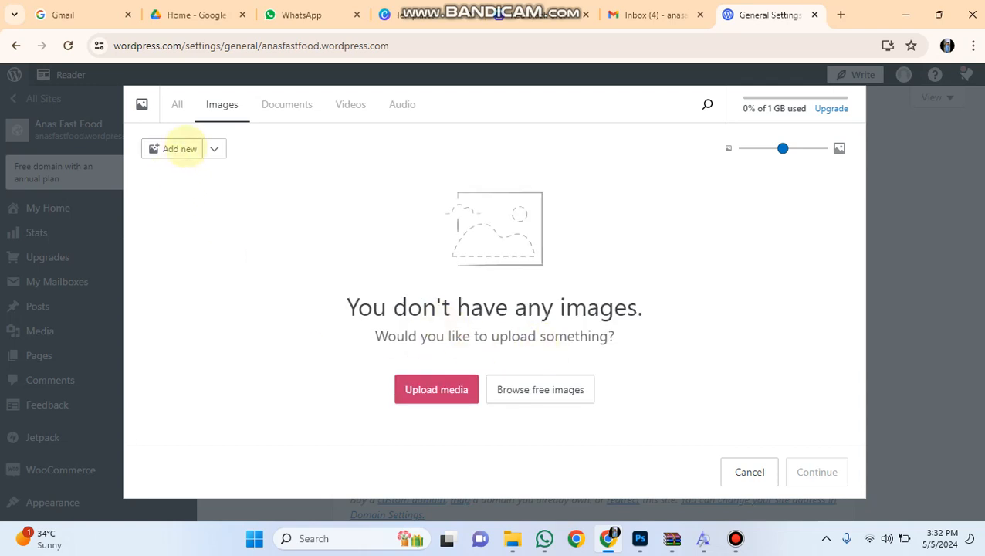
pyautogui.click(177, 103)
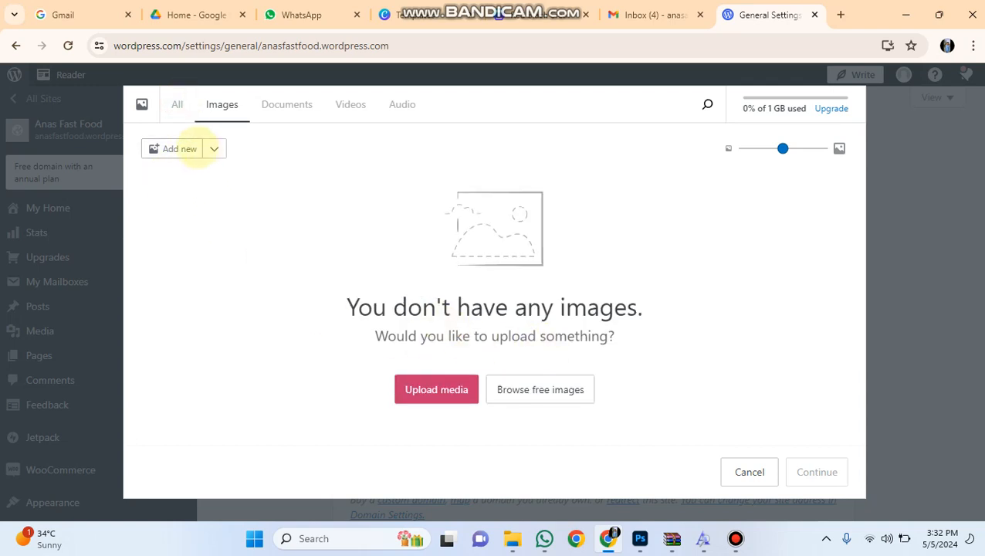
pyautogui.click(179, 149)
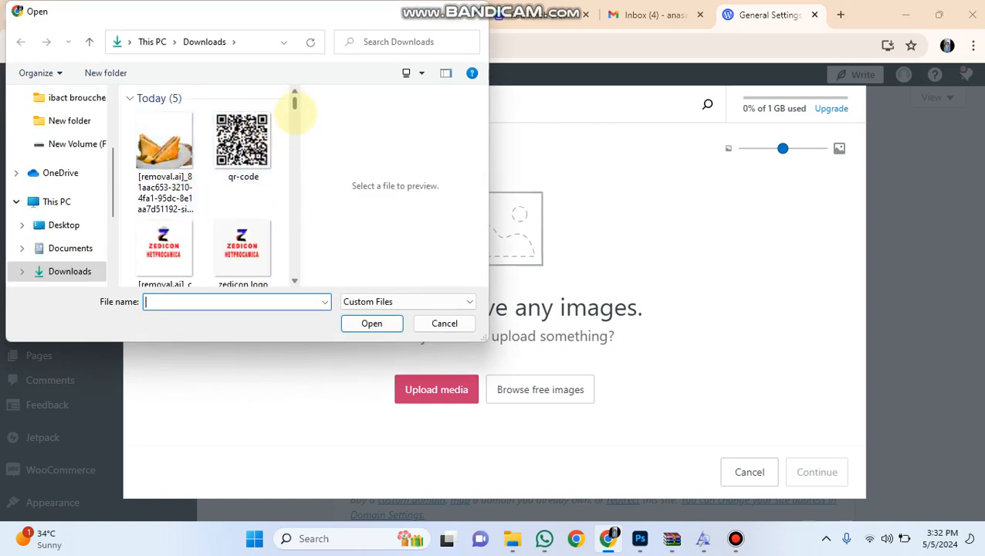
pyautogui.moveTo(294, 104); pyautogui.dragTo(294, 147)
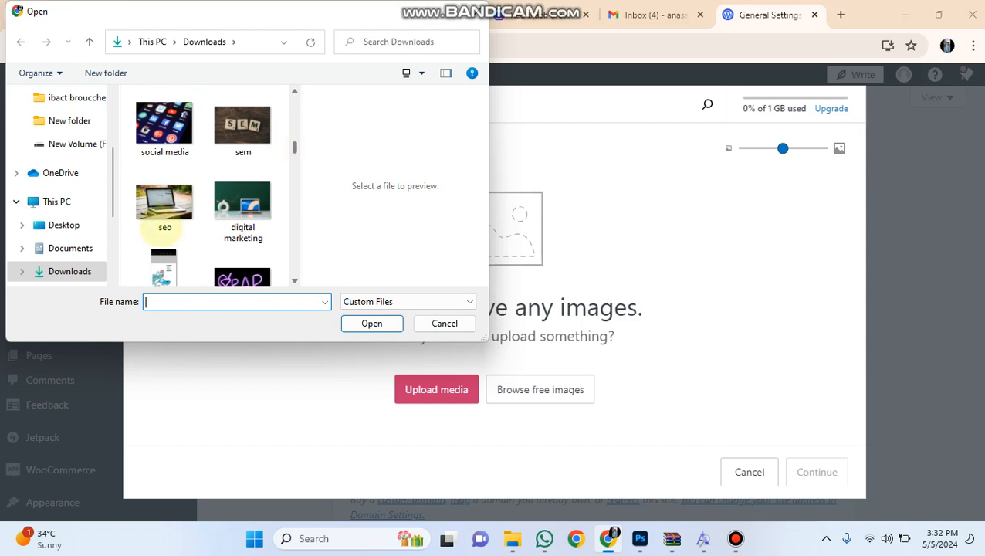
pyautogui.click(164, 202)
pyautogui.click(371, 323)
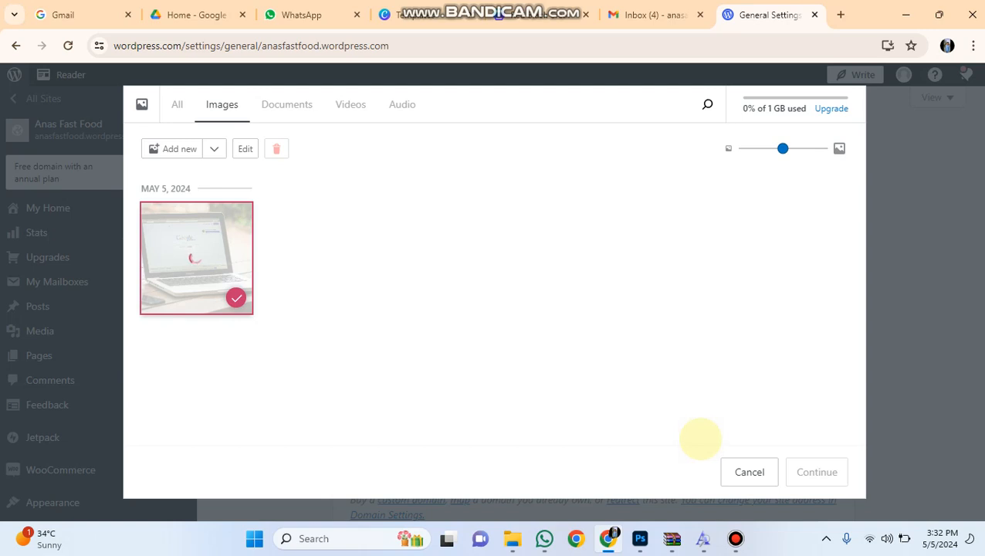
# Step: Crop the uploaded image to a square around the laptop for the site icon and save the general settings
pyautogui.click(826, 472)
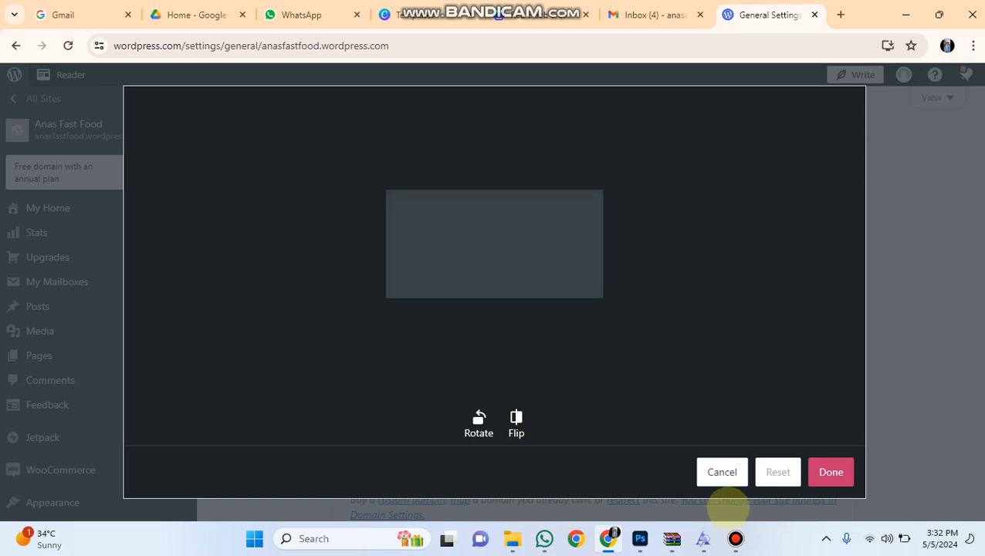
pyautogui.moveTo(550, 328); pyautogui.dragTo(436, 334)
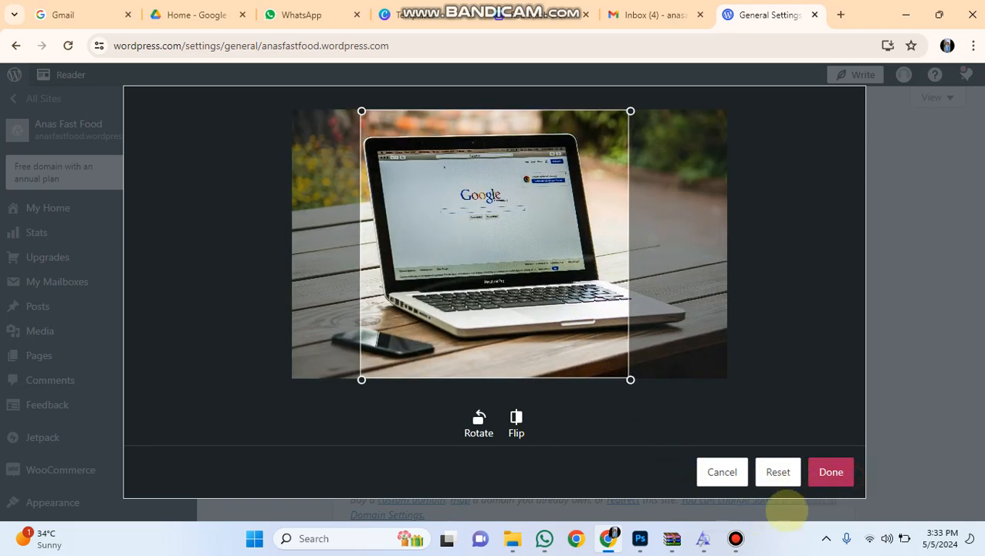
pyautogui.click(830, 471)
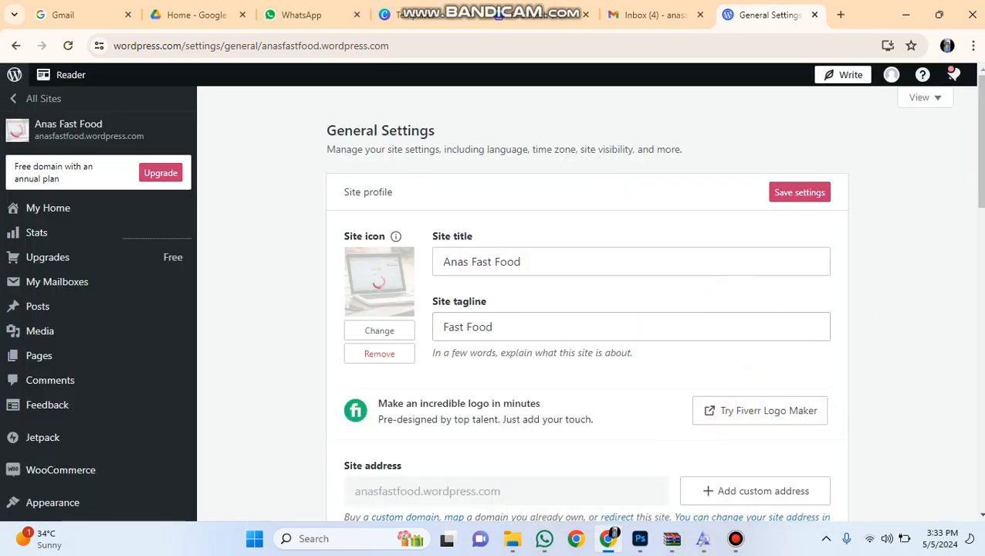
pyautogui.scroll(-4, 974, 293)
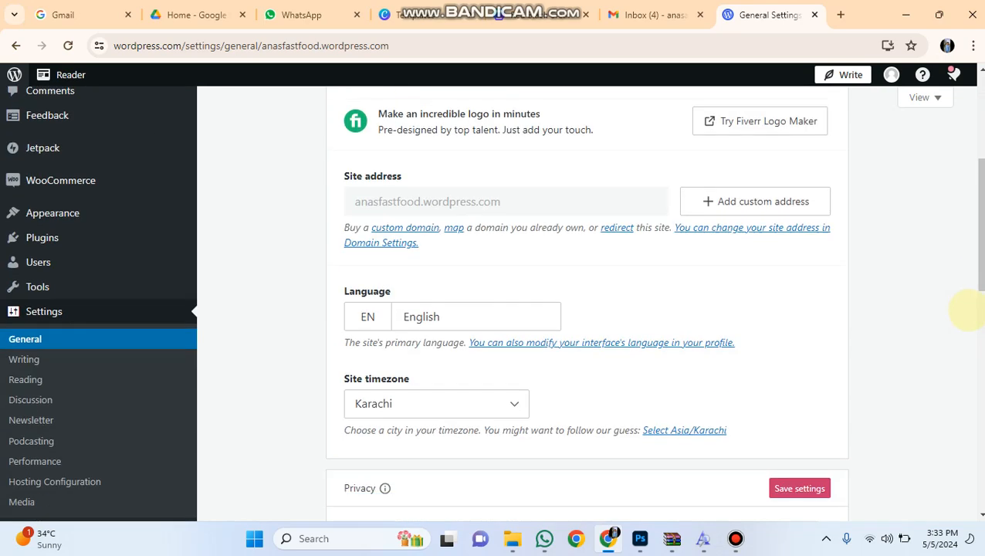
pyautogui.click(795, 488)
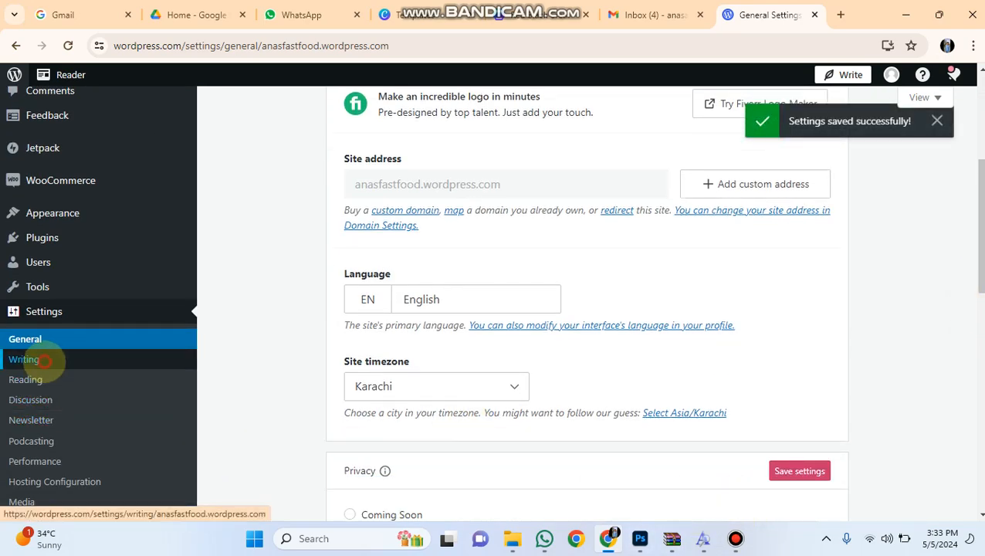
# Step: Review the Writing settings through to the Publishing Tools section and dismiss the save notification
pyautogui.click(44, 360)
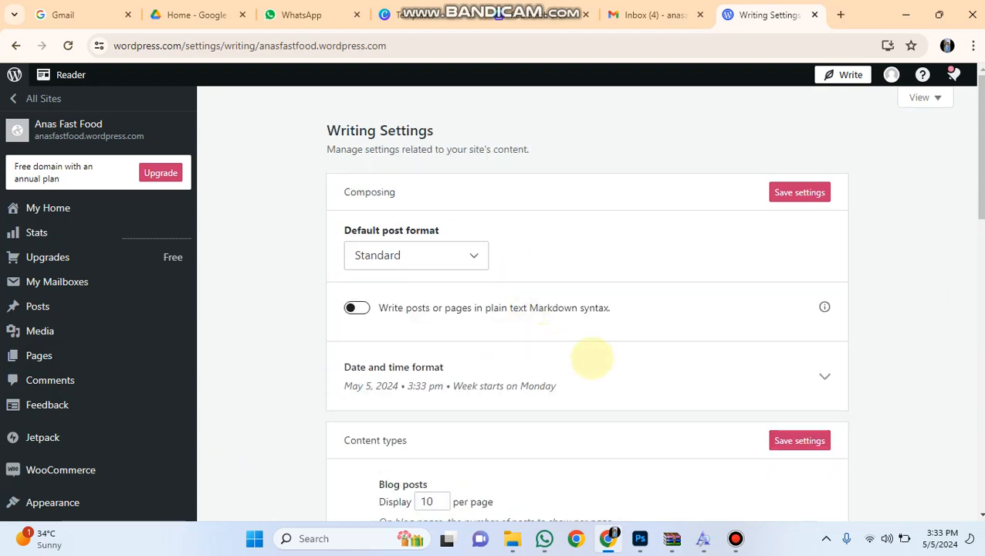
pyautogui.scroll(-3, 571, 363)
pyautogui.scroll(-4, 545, 364)
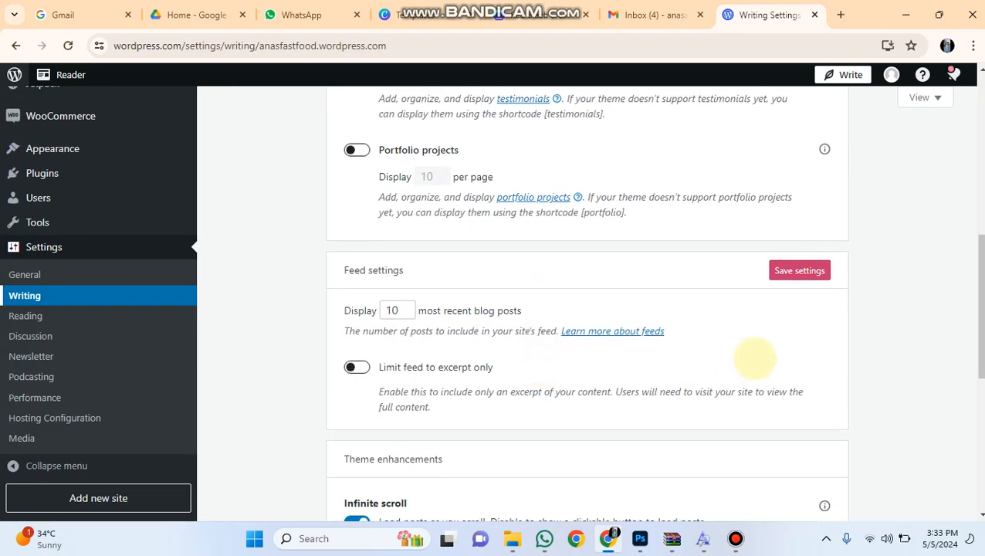
pyautogui.scroll(-4, 754, 358)
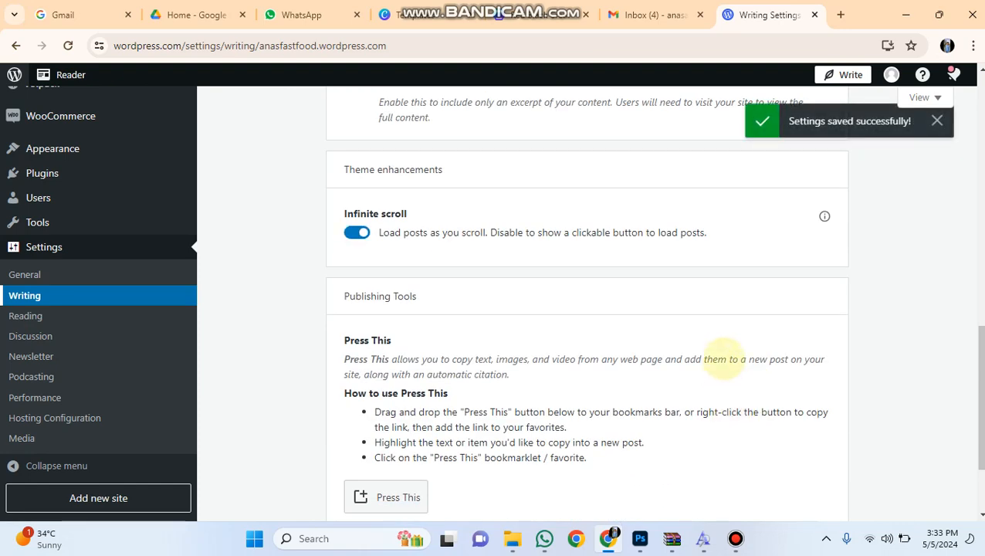
pyautogui.scroll(-2, 758, 369)
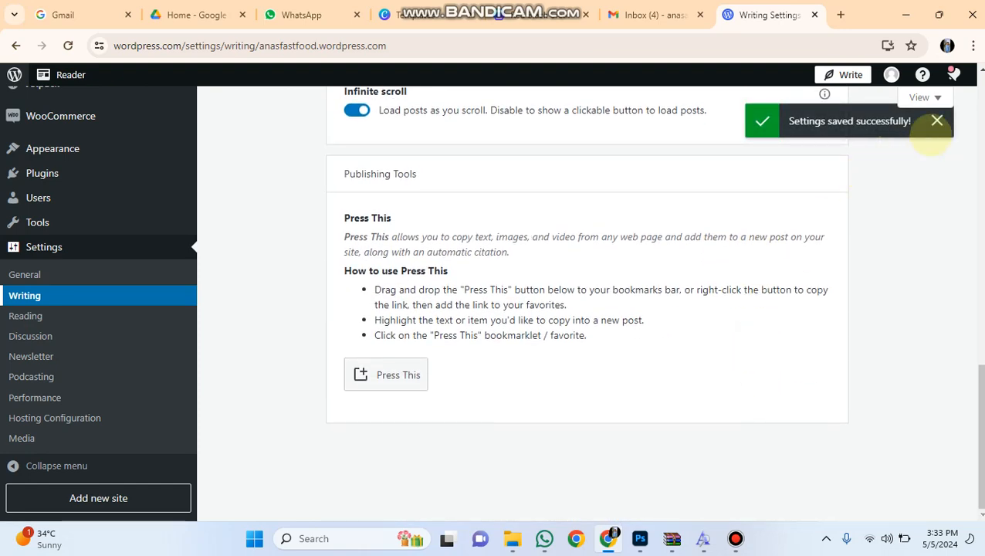
pyautogui.click(936, 120)
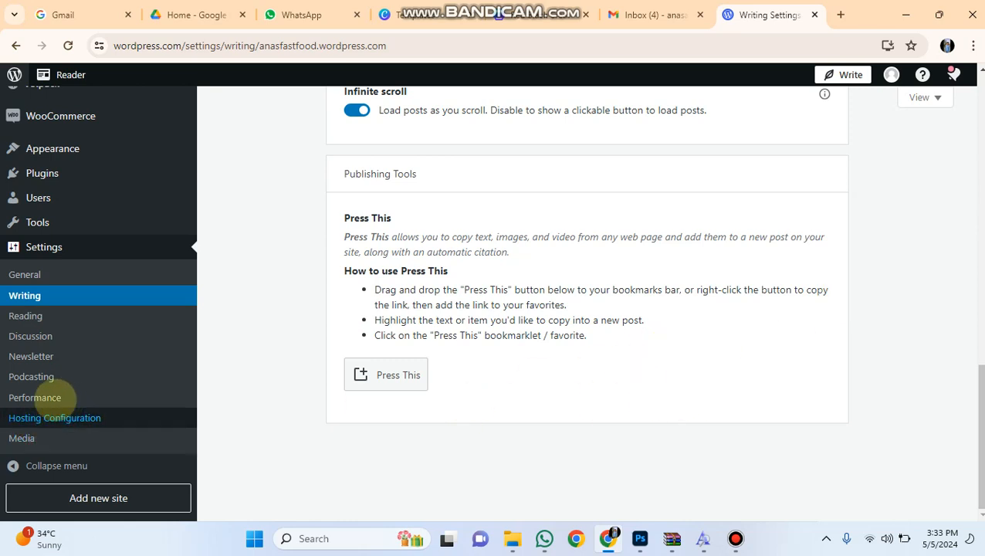
# Step: Check the Reading settings for the available homepage and default posts page options without changing them
pyautogui.click(35, 316)
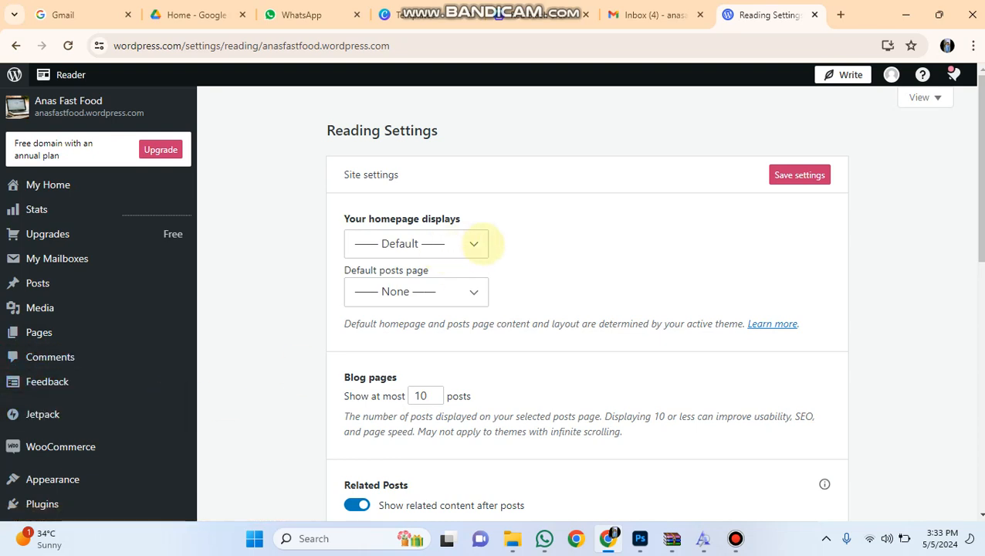
pyautogui.click(474, 243)
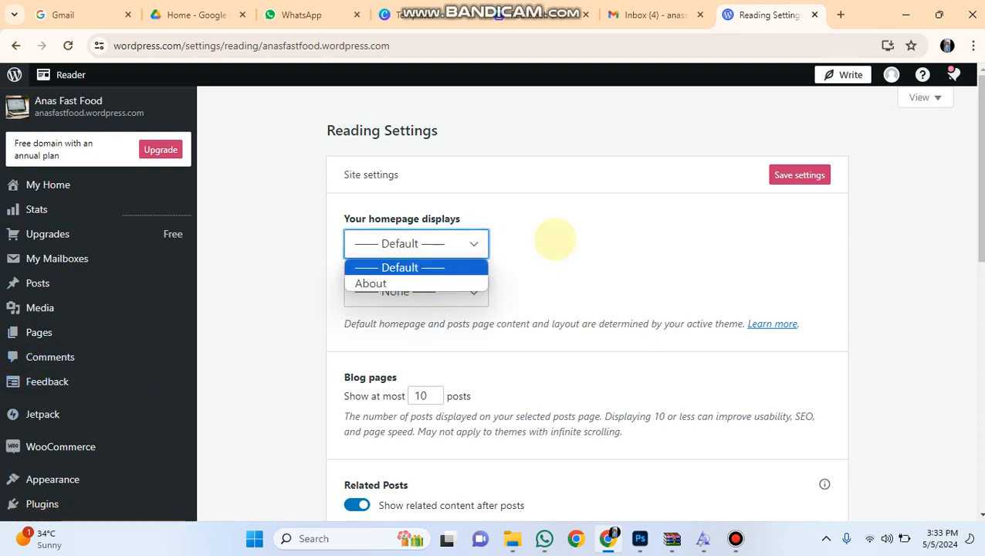
pyautogui.click(626, 230)
pyautogui.click(461, 243)
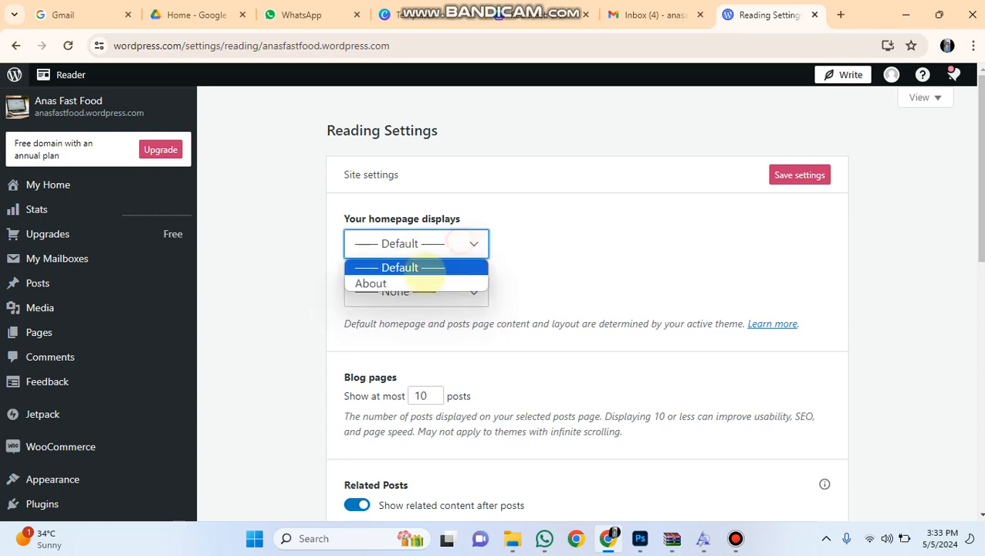
pyautogui.click(461, 243)
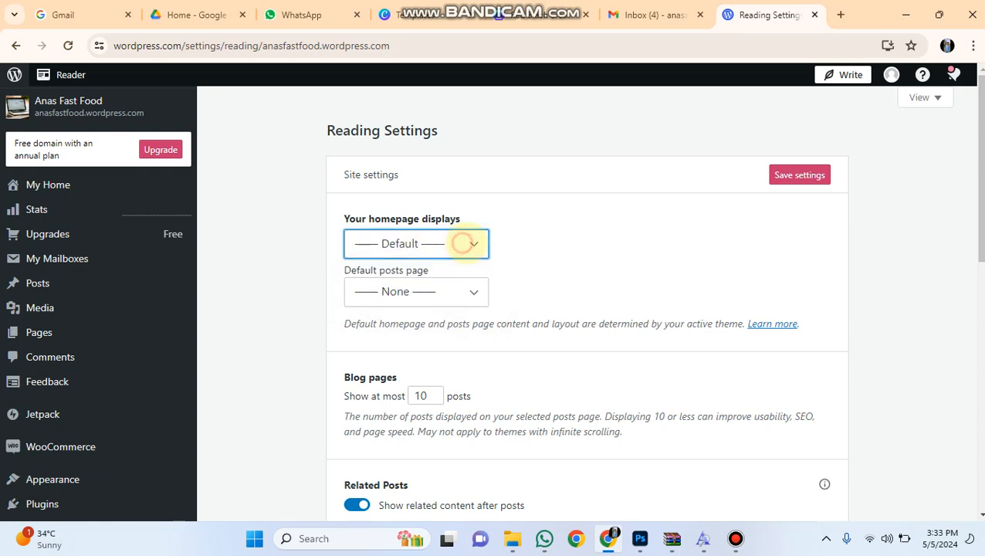
pyautogui.click(451, 293)
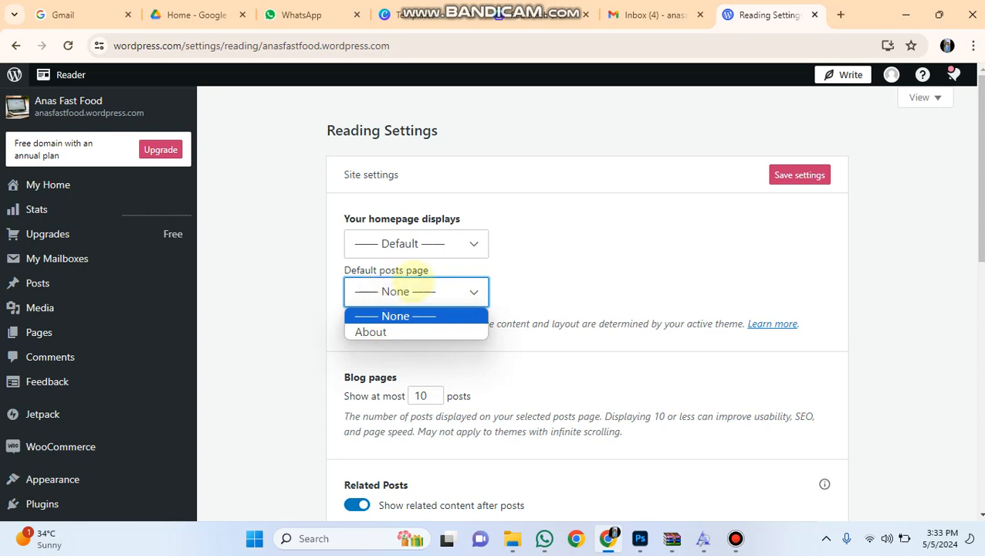
pyautogui.click(549, 264)
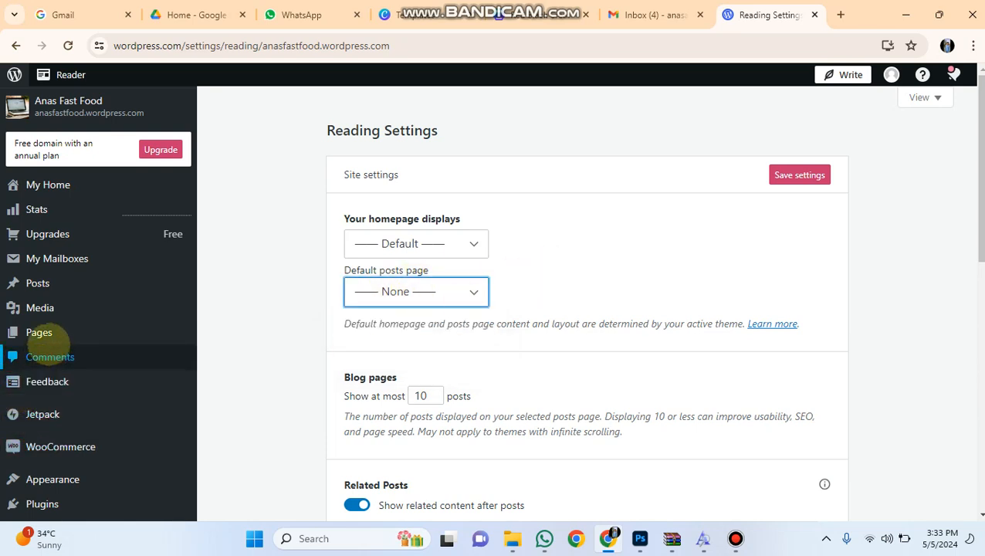
# Step: Add a new blank page from the site's list of all pages and skip the editor's welcome tour
pyautogui.moveTo(54, 335)
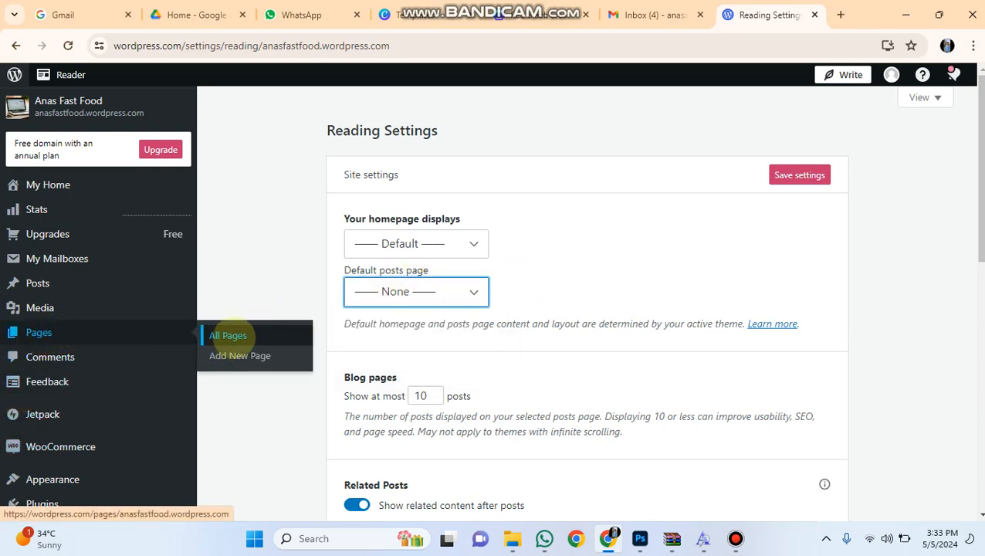
pyautogui.click(229, 335)
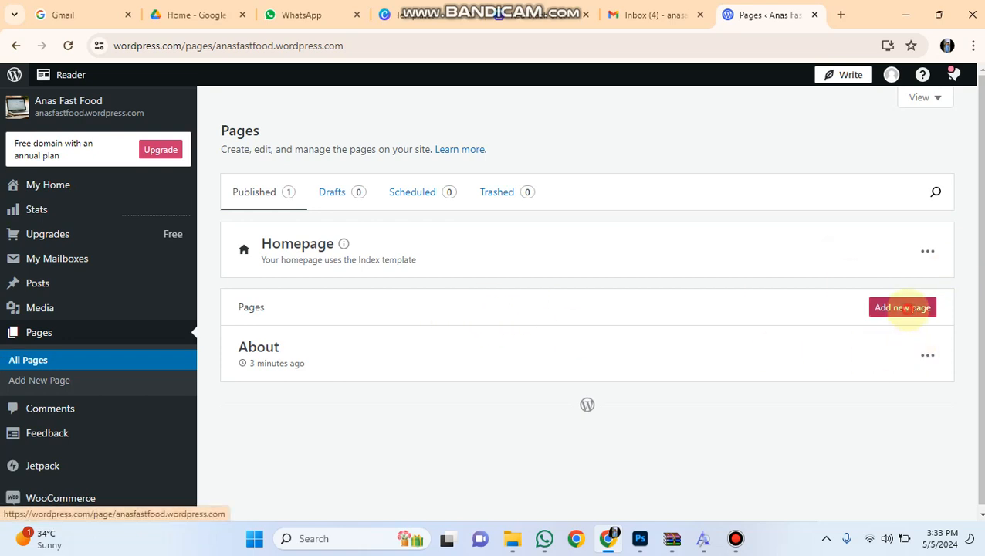
pyautogui.click(904, 307)
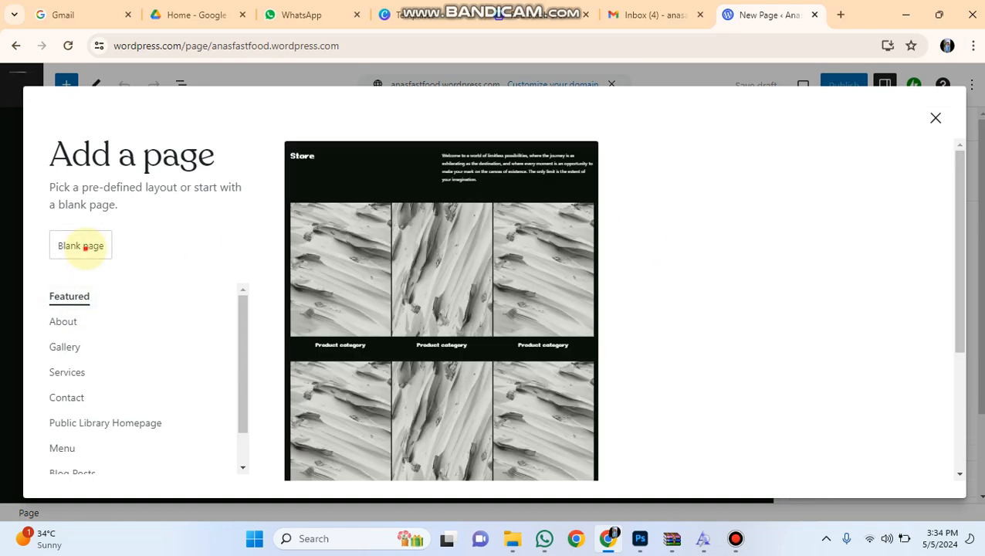
pyautogui.click(81, 246)
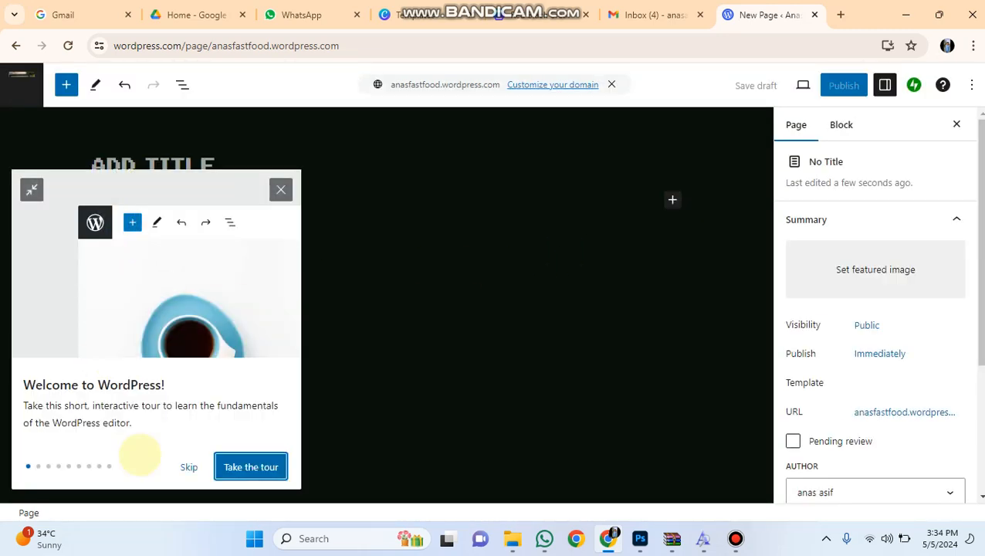
pyautogui.click(193, 466)
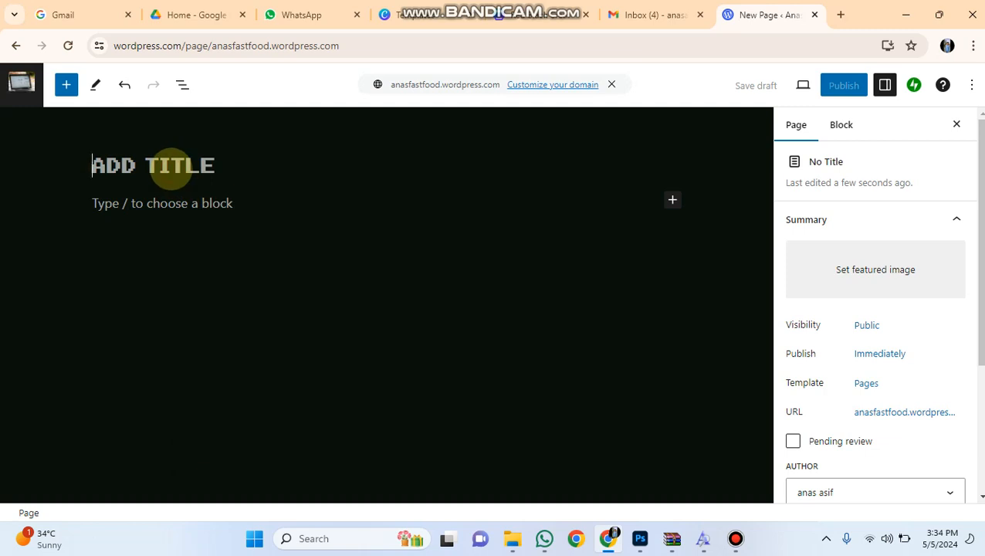
# Step: Title the new page "Contact US", publish it and close the publishing summary
pyautogui.write('Contact US')
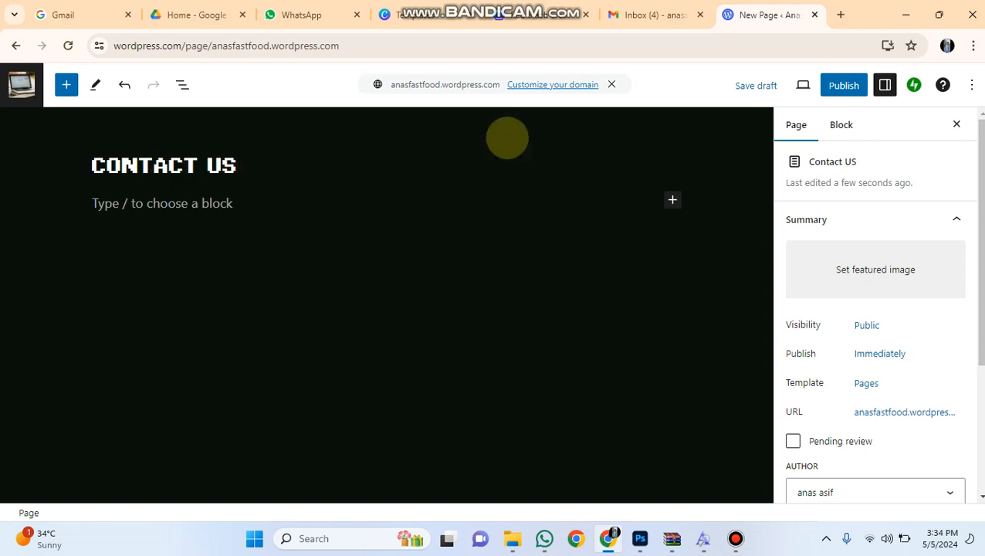
pyautogui.click(843, 85)
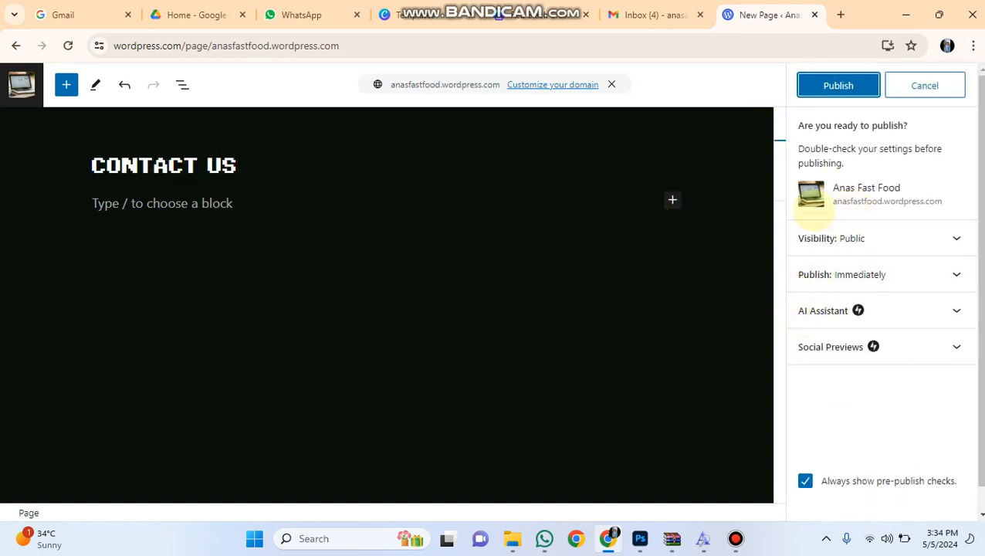
pyautogui.click(833, 88)
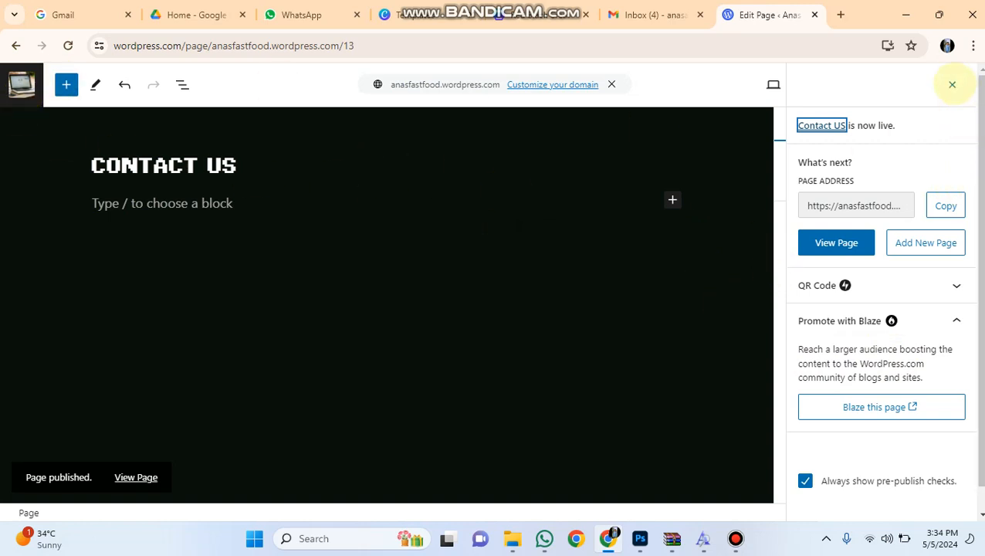
pyautogui.click(952, 84)
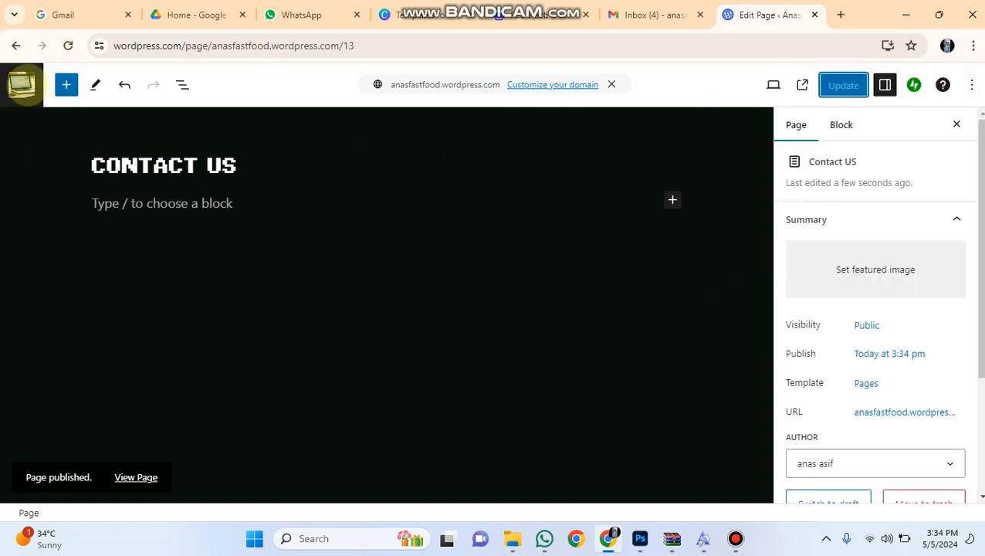
# Step: Leave the Contact US page for the list of all pages and add a new blank page
pyautogui.click(21, 86)
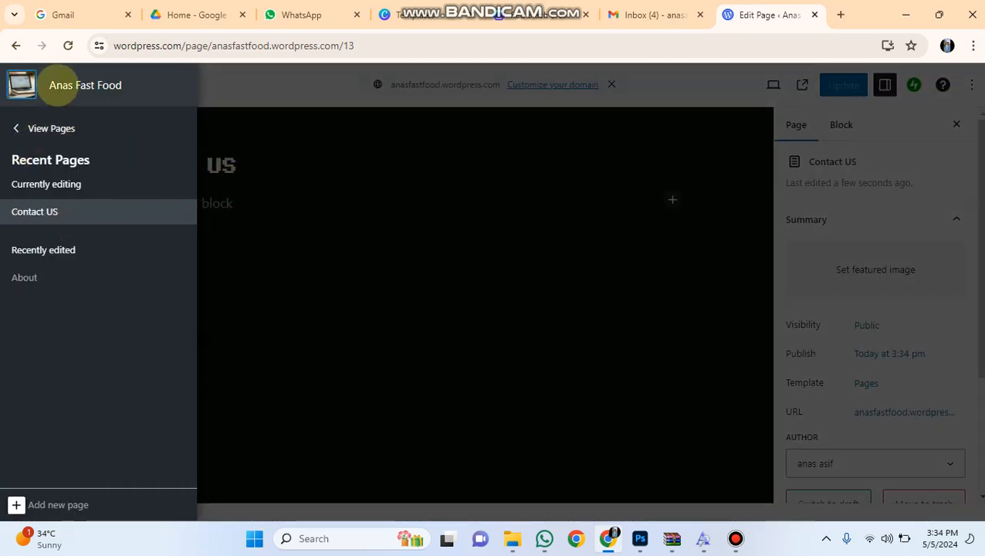
pyautogui.click(31, 83)
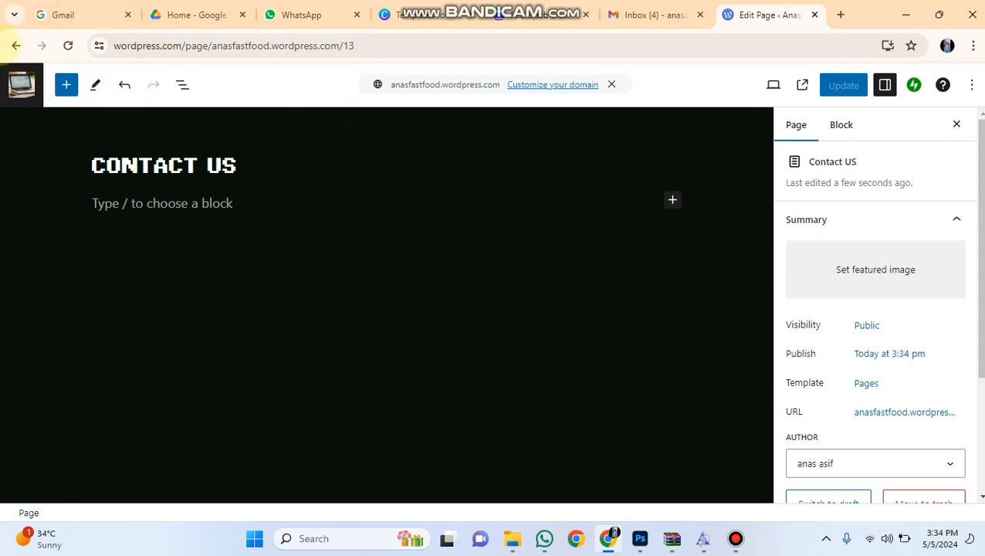
pyautogui.click(16, 45)
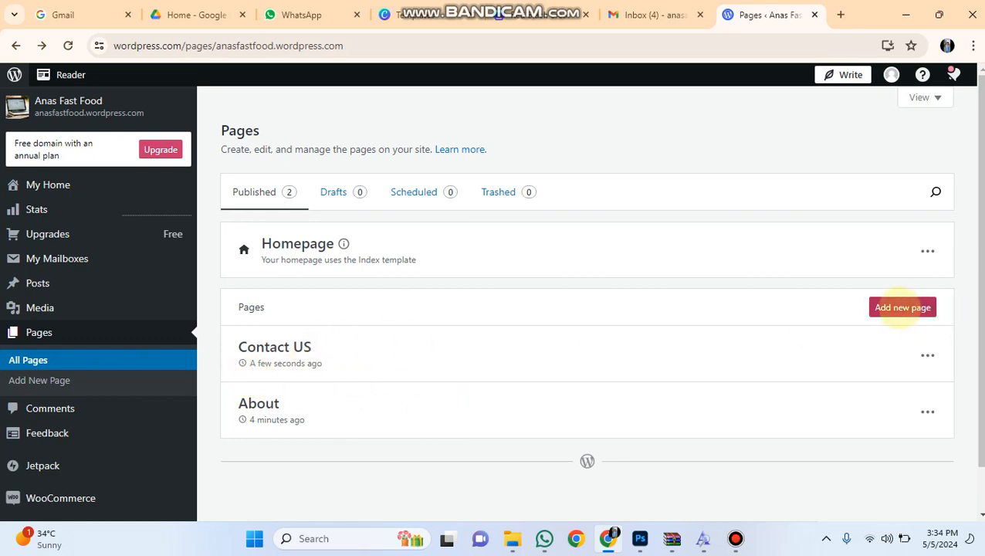
pyautogui.click(900, 306)
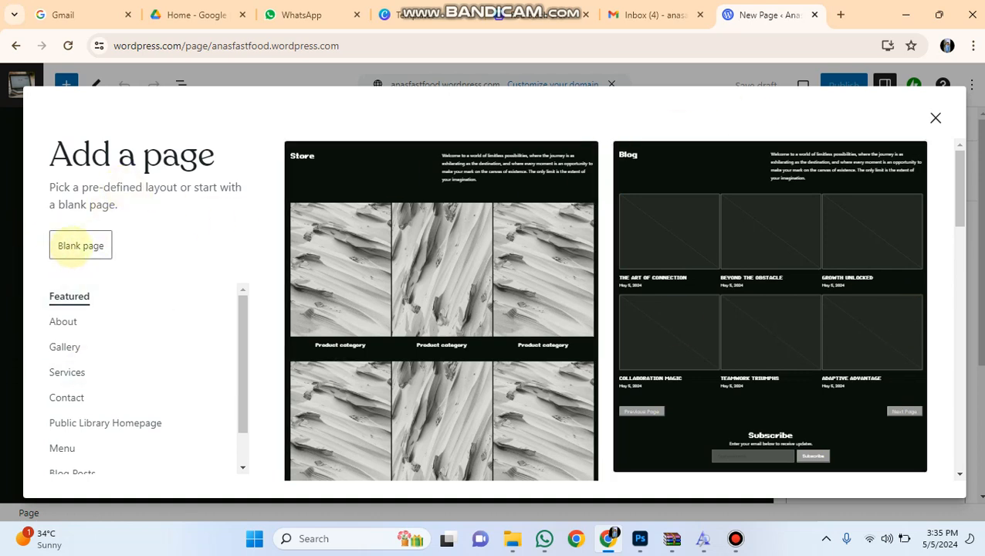
pyautogui.click(81, 246)
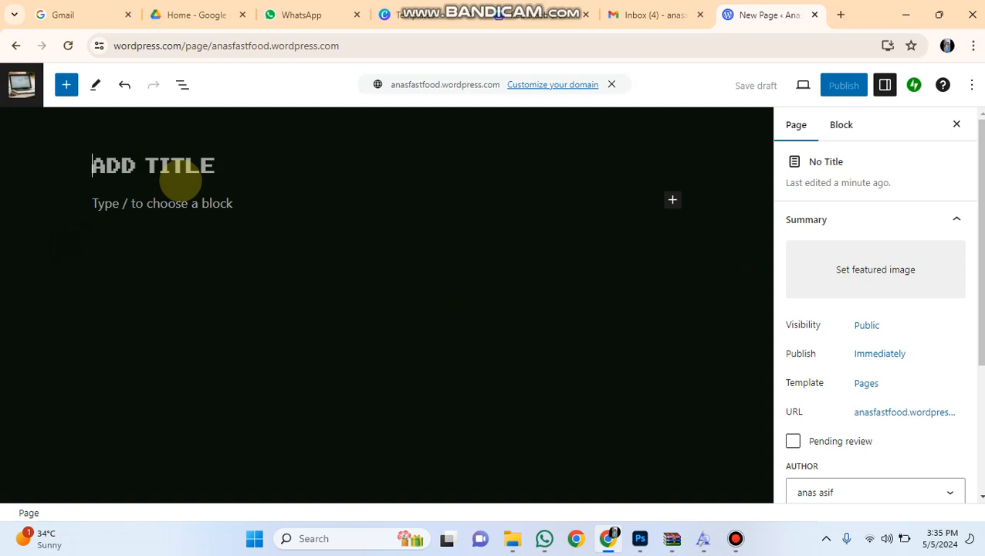
# Step: Title the new page "About US", publish it and close the publishing summary
pyautogui.write('ABOUT US')
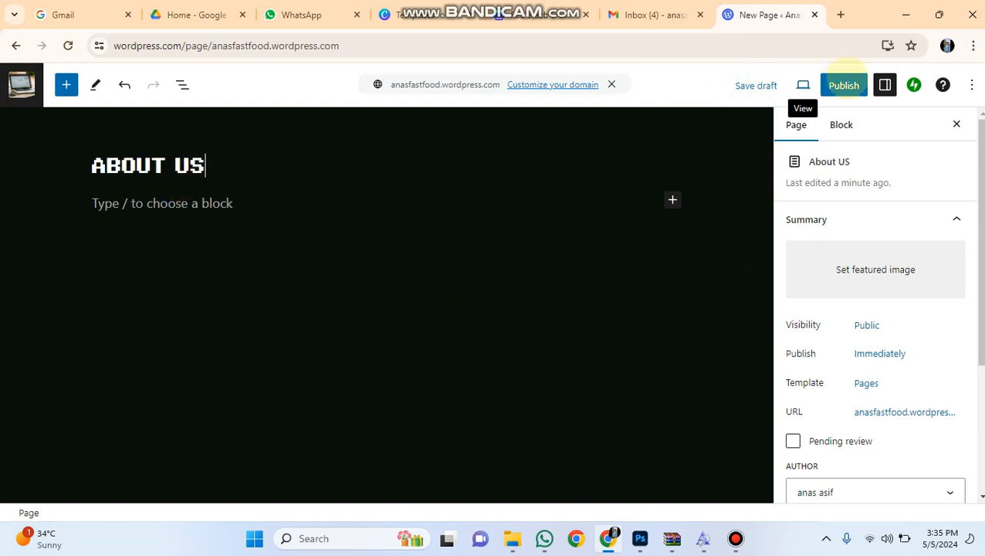
pyautogui.click(843, 85)
pyautogui.click(838, 85)
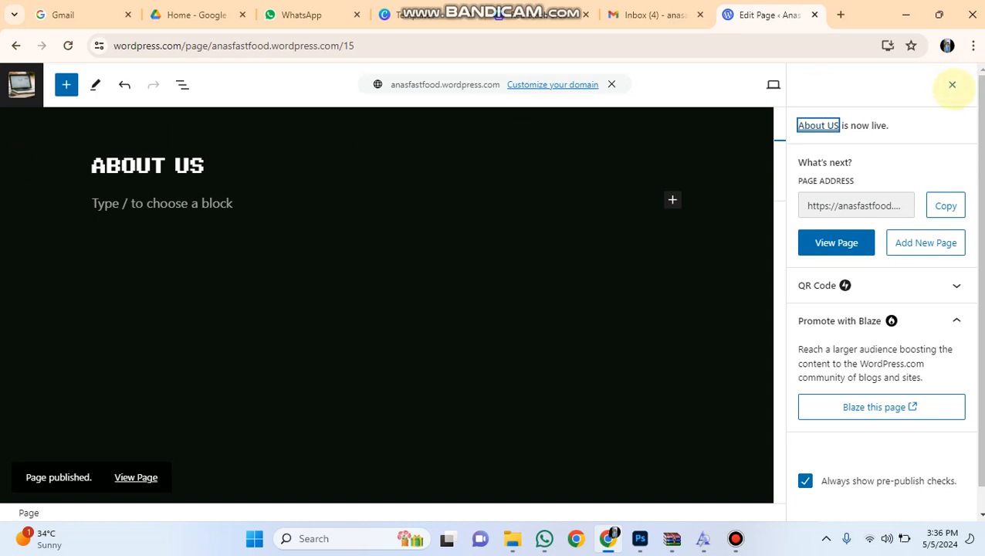
pyautogui.click(951, 84)
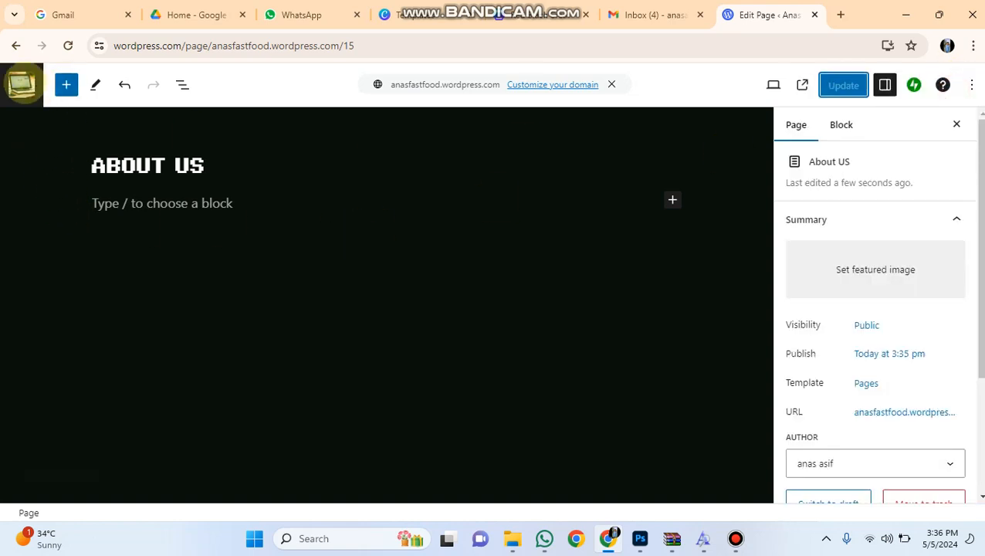
# Step: Return from the About US page to the list of all pages and add another blank page
pyautogui.click(22, 84)
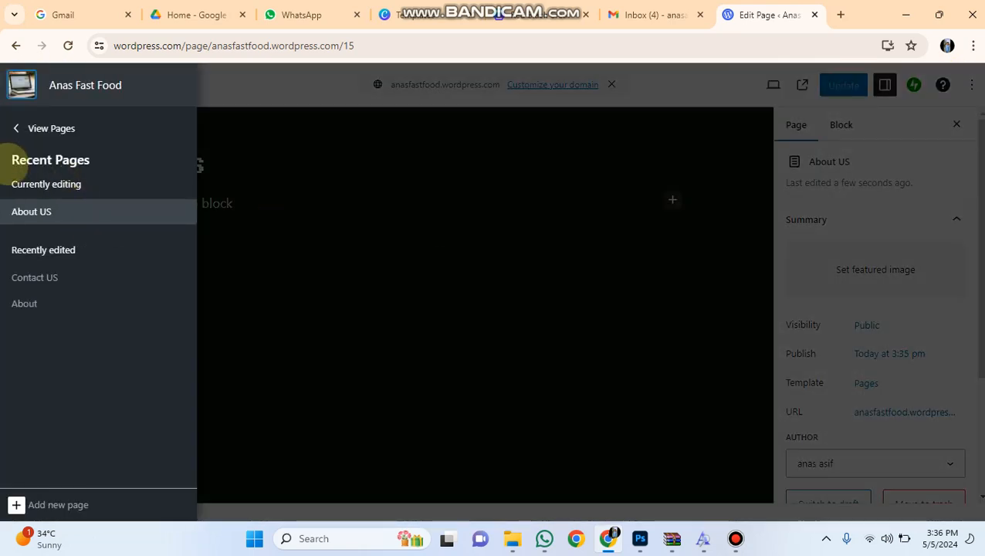
pyautogui.click(421, 172)
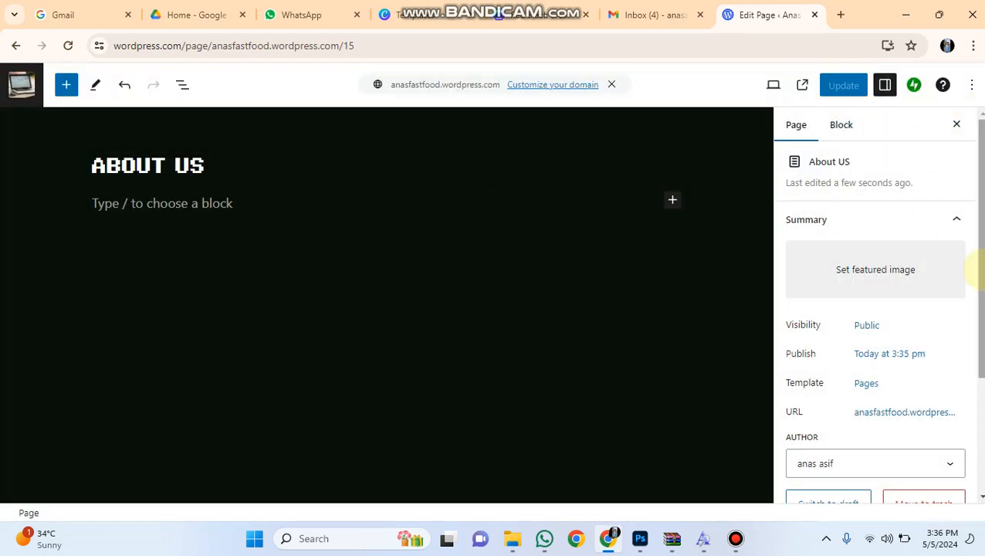
pyautogui.scroll(-3, 977, 247)
pyautogui.scroll(3, 977, 278)
pyautogui.click(15, 46)
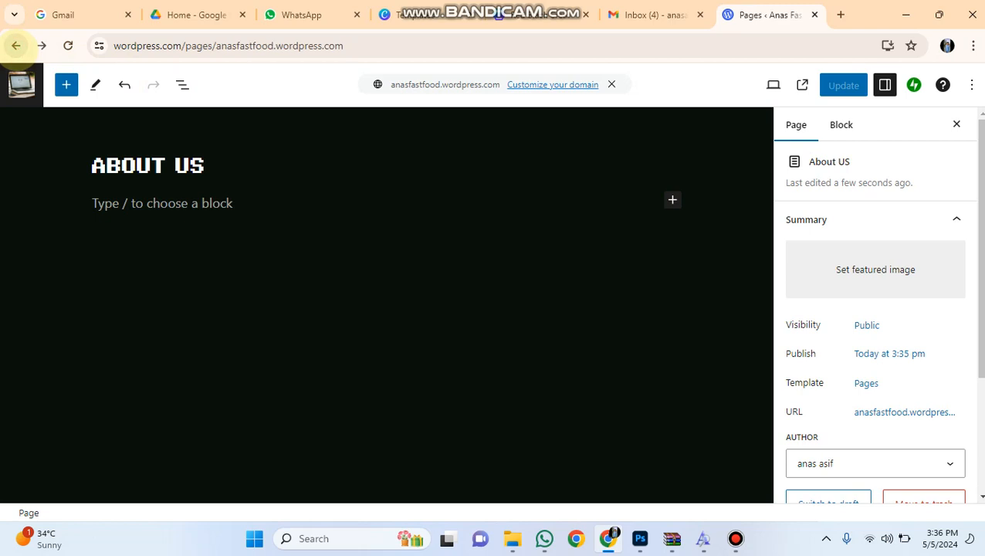
pyautogui.scroll(-1, 324, 361)
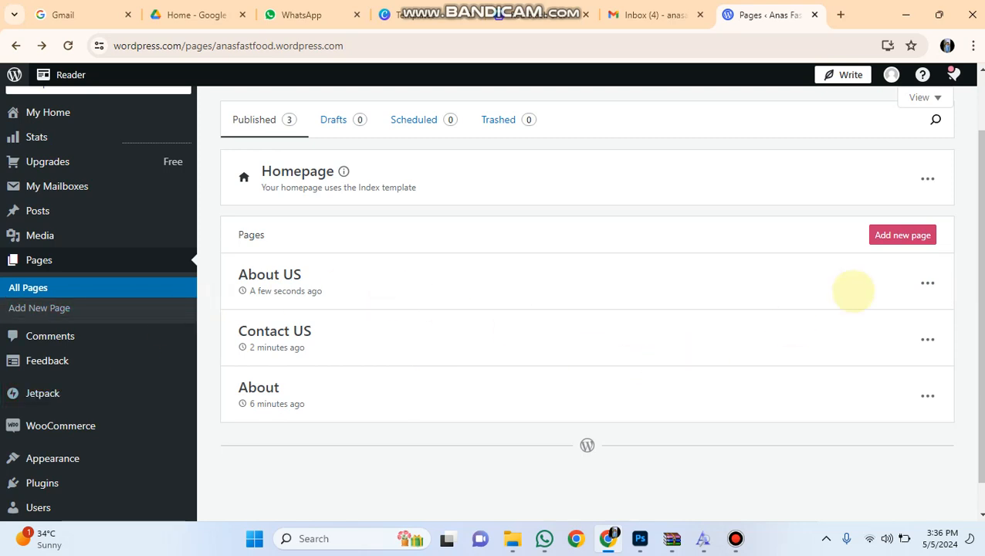
pyautogui.click(896, 236)
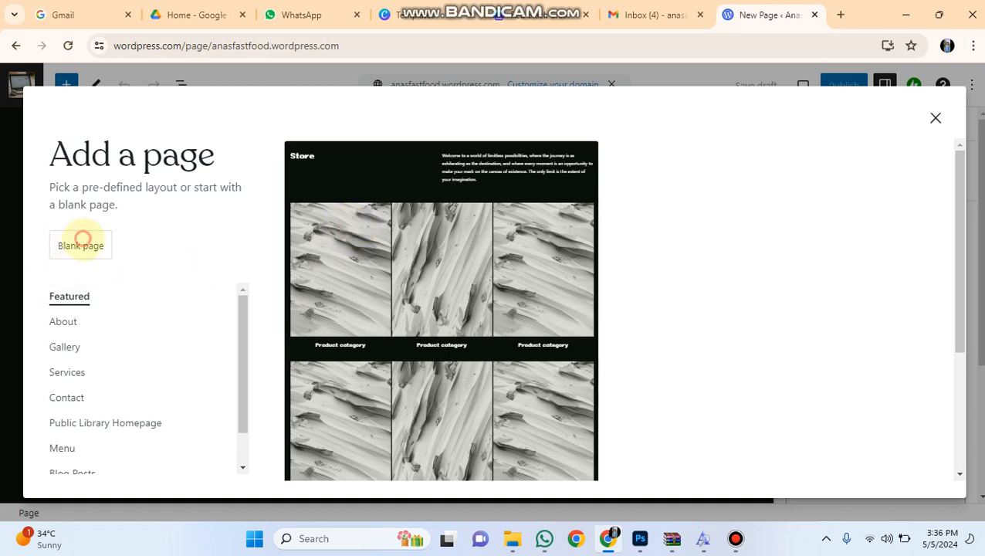
pyautogui.click(79, 247)
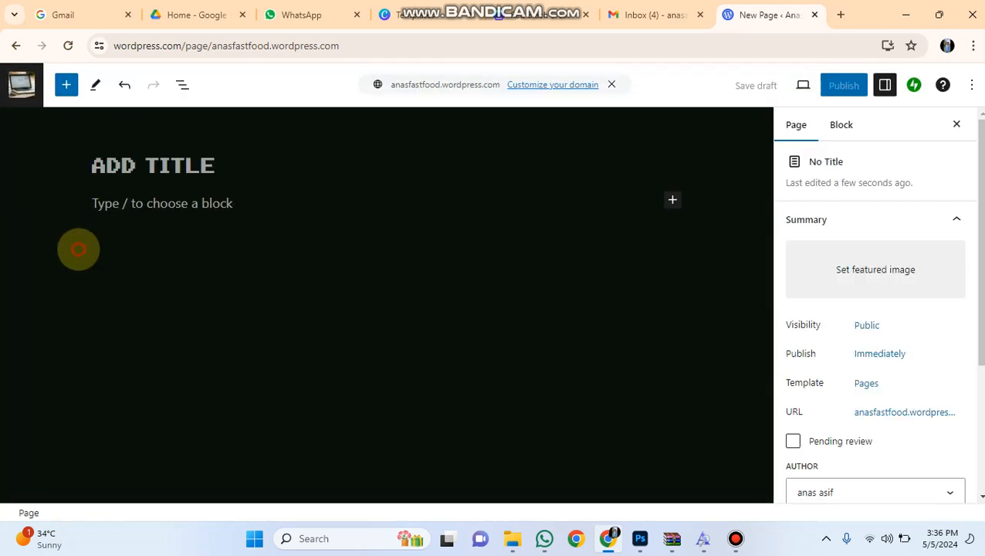
# Step: Title the new page "Blog", publish it and close the publishing summary
pyautogui.click(138, 166)
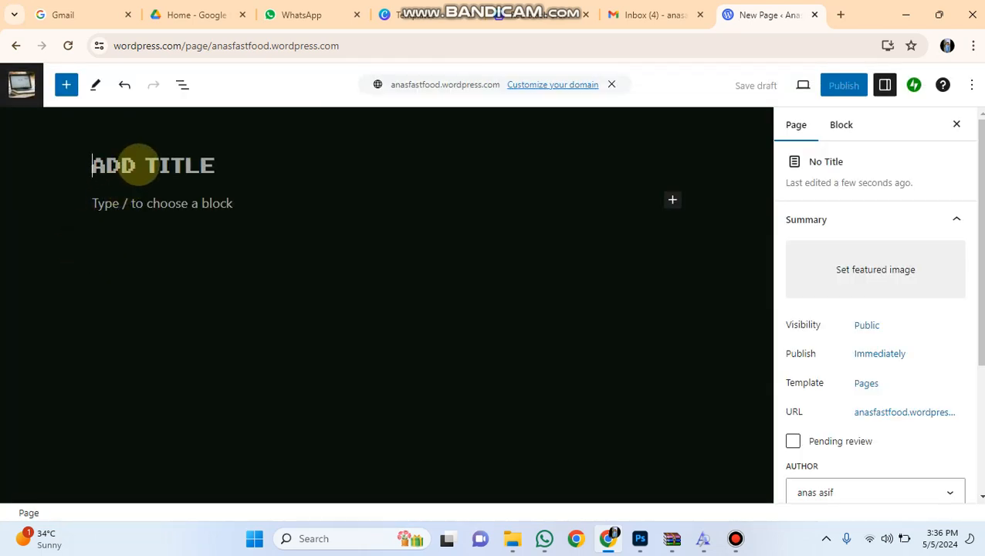
pyautogui.write('BLOG')
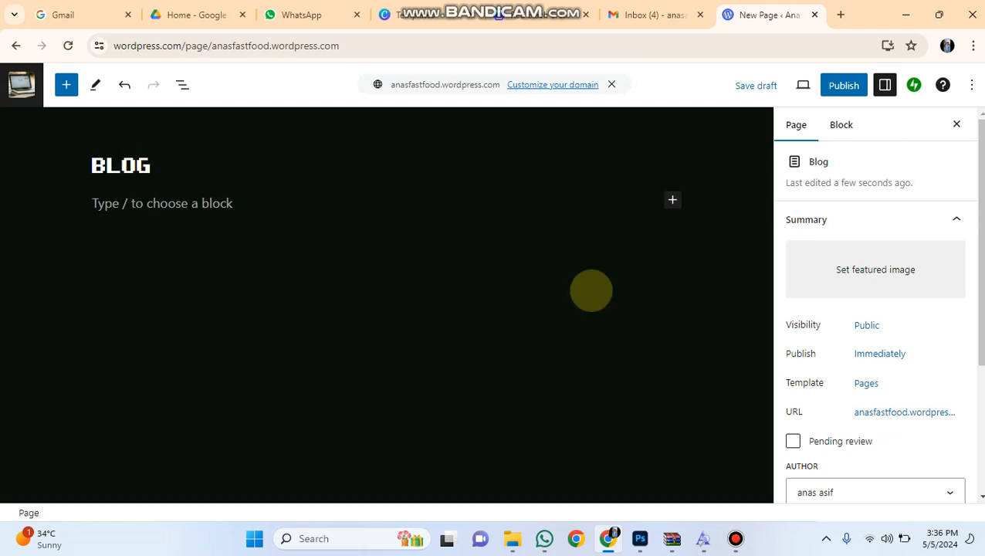
pyautogui.click(843, 85)
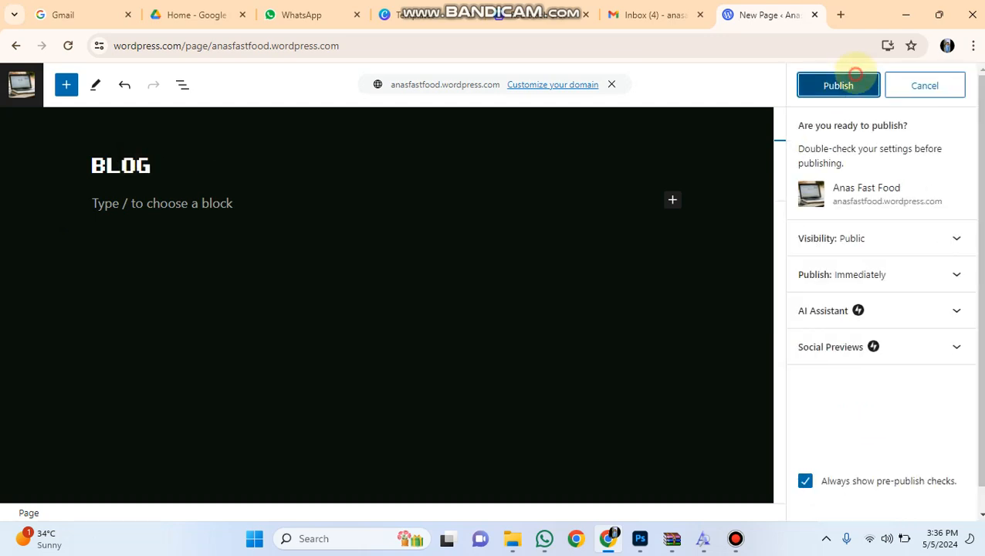
pyautogui.click(842, 83)
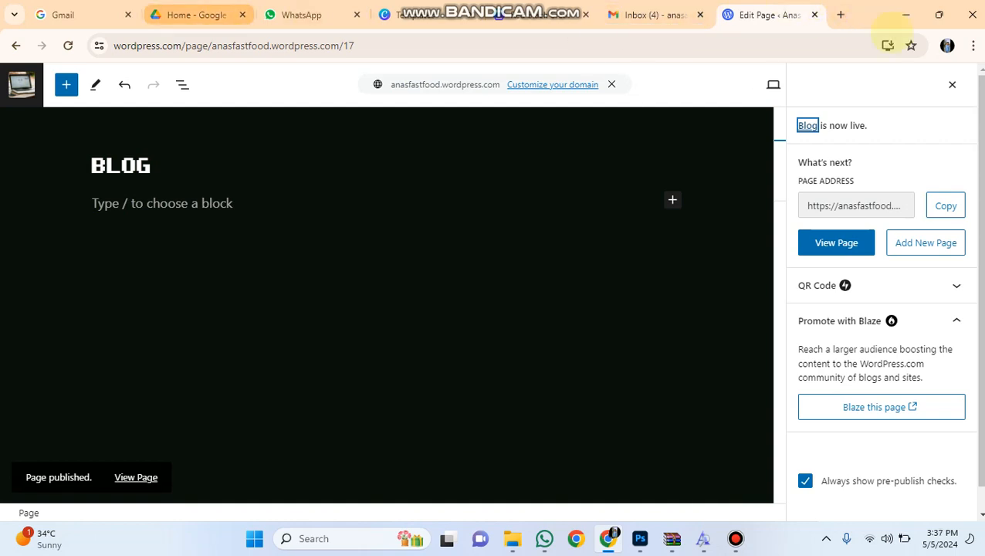
pyautogui.click(954, 85)
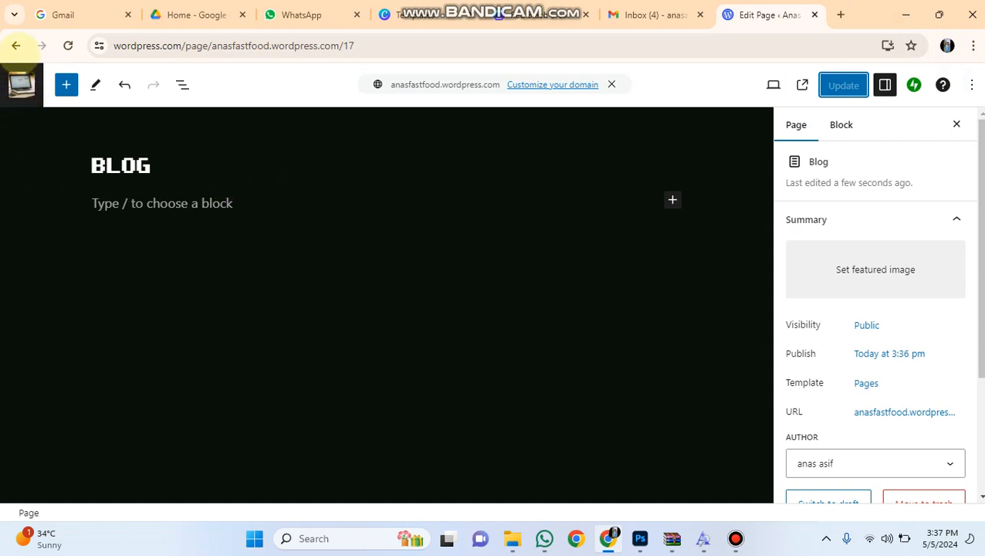
# Step: Return to the list of all pages and preview the site's homepage, checking its navigation menu and the posts below
pyautogui.click(13, 45)
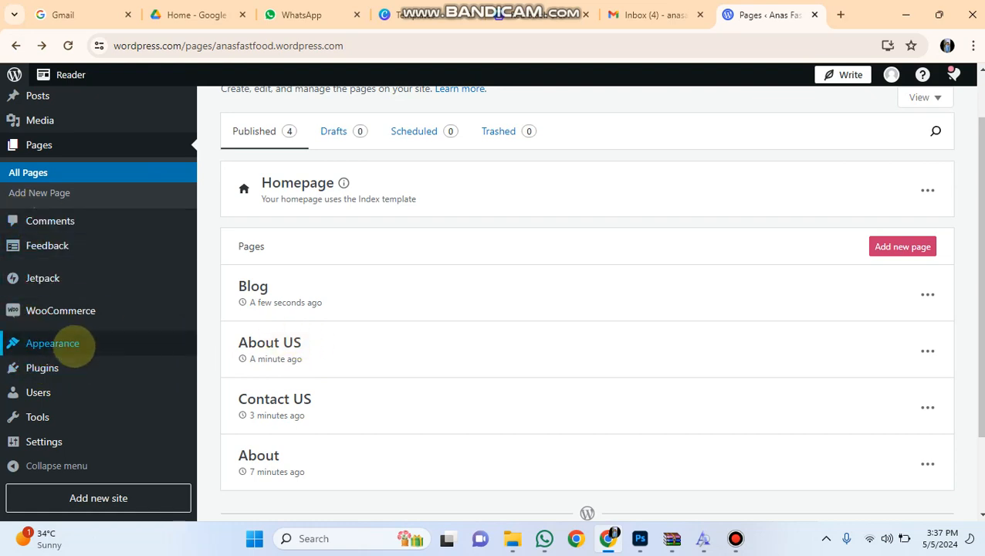
pyautogui.moveTo(73, 332)
pyautogui.scroll(2, 73, 332)
pyautogui.click(396, 330)
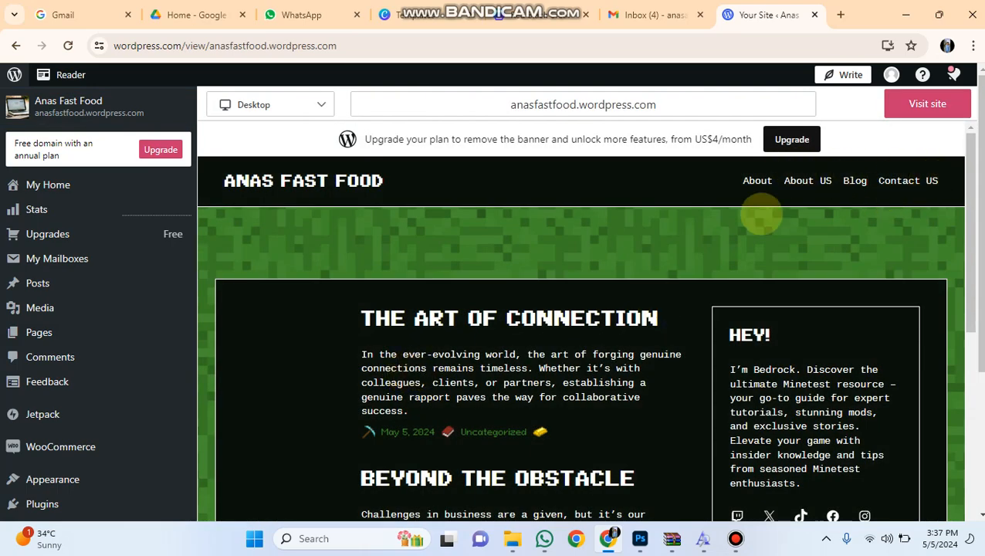
pyautogui.scroll(-10, 689, 328)
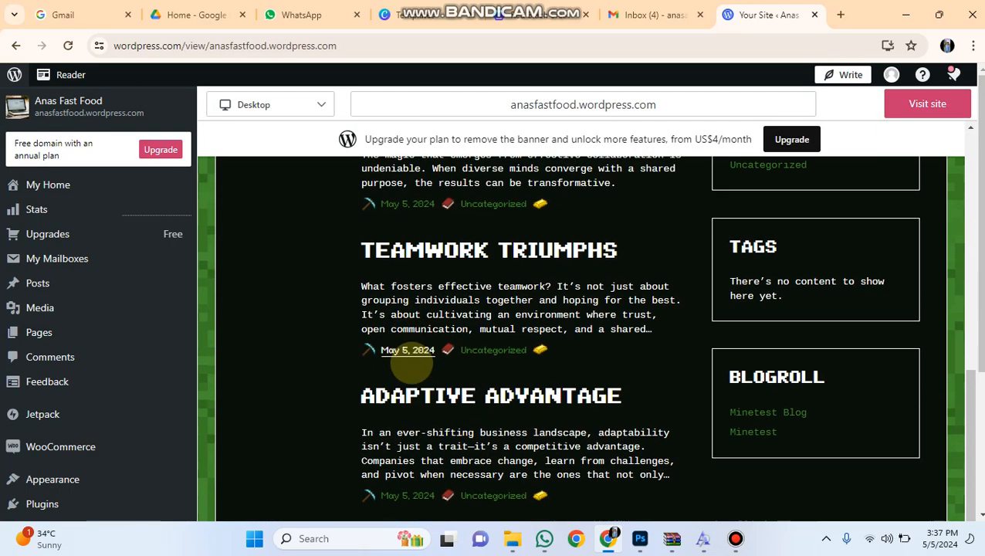
pyautogui.scroll(10, 425, 363)
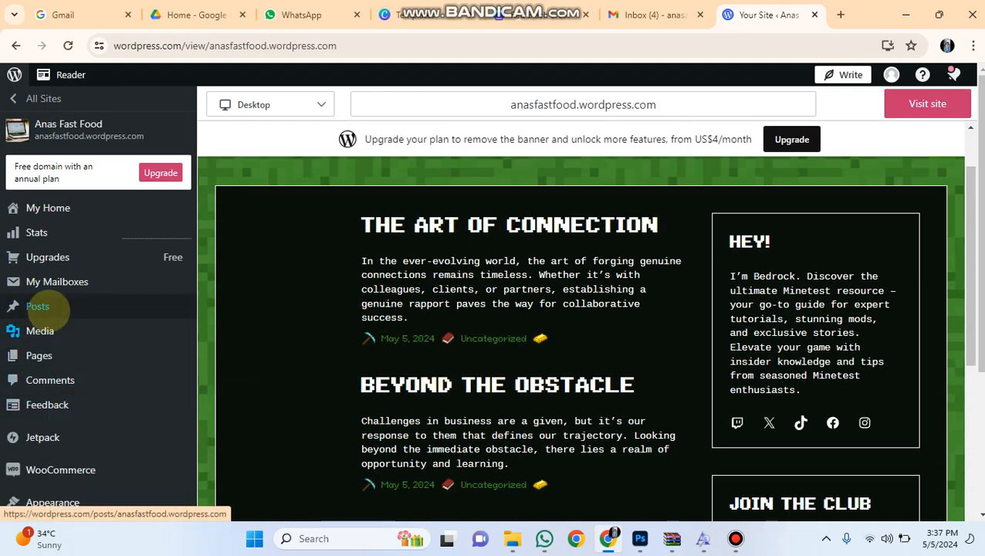
# Step: Move the posts "Adaptive Advantage", "Teamwork Triumphs" and "Collaboration Magic" to the trash from the list of all posts
pyautogui.moveTo(37, 306)
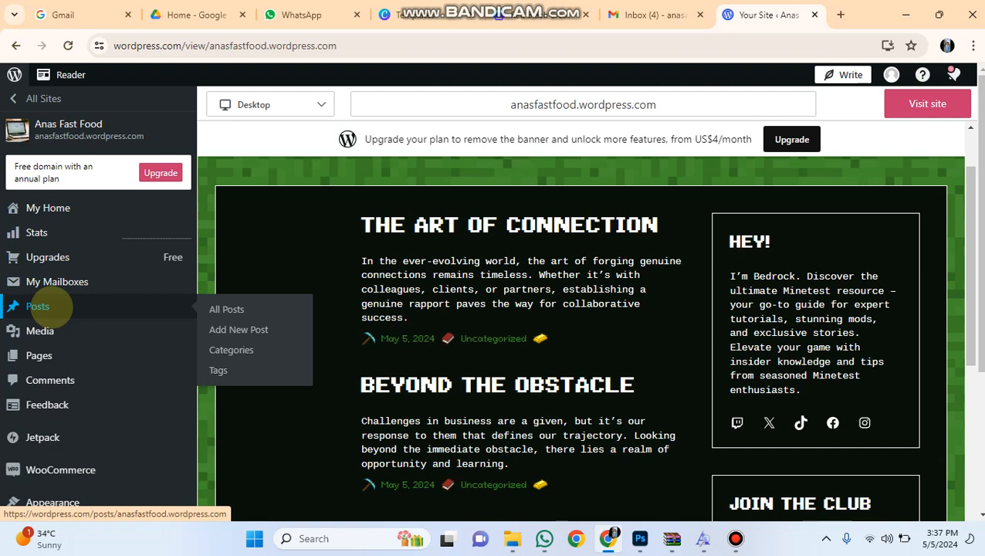
pyautogui.click(228, 309)
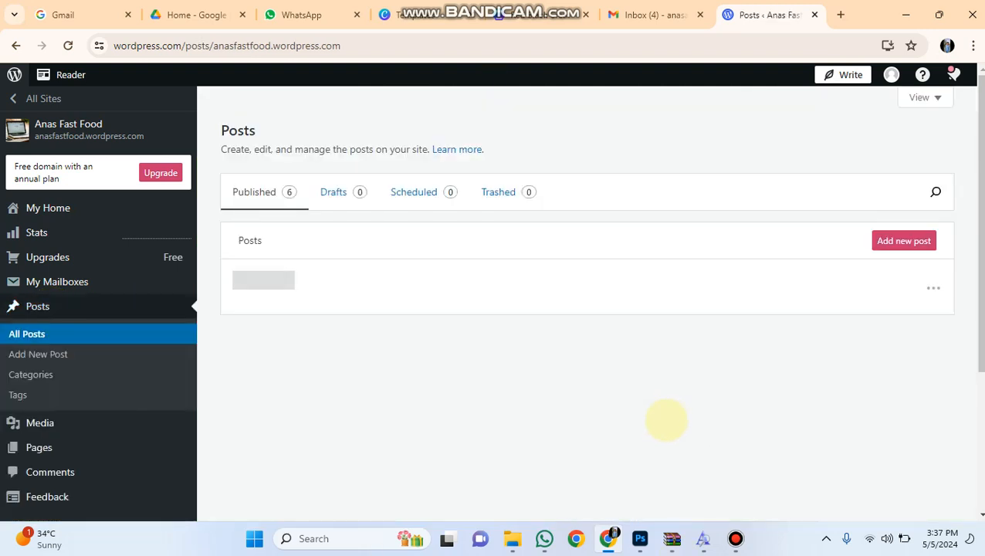
pyautogui.scroll(-3, 584, 443)
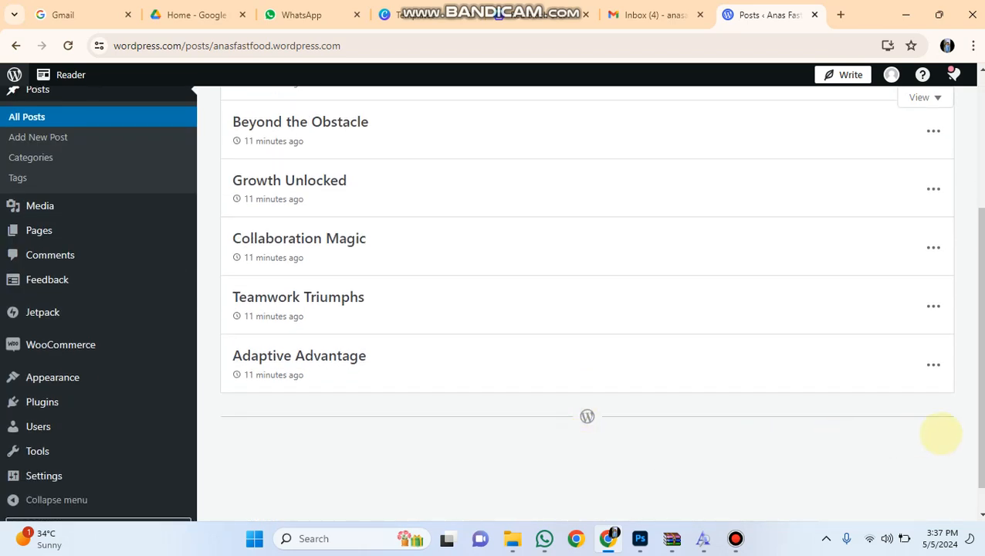
pyautogui.click(933, 364)
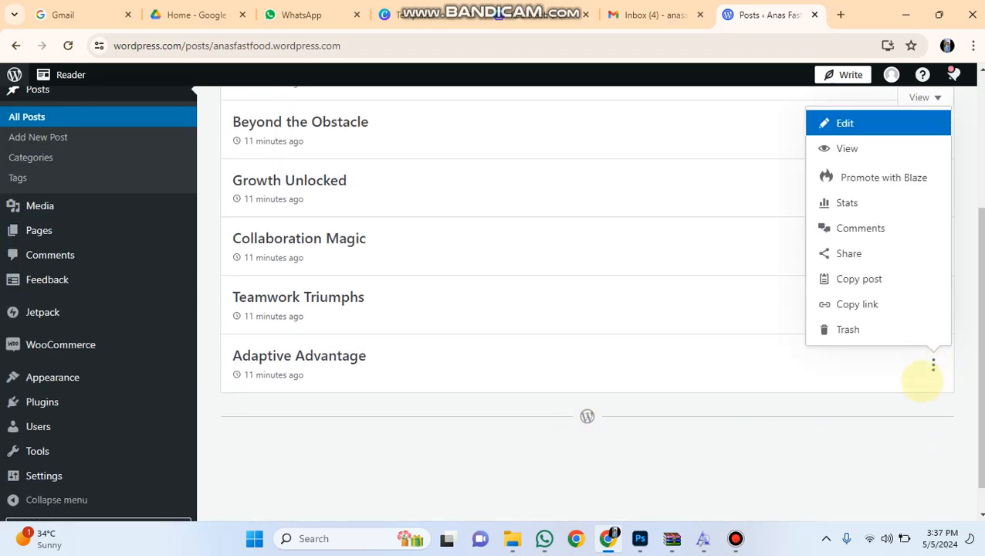
pyautogui.click(878, 327)
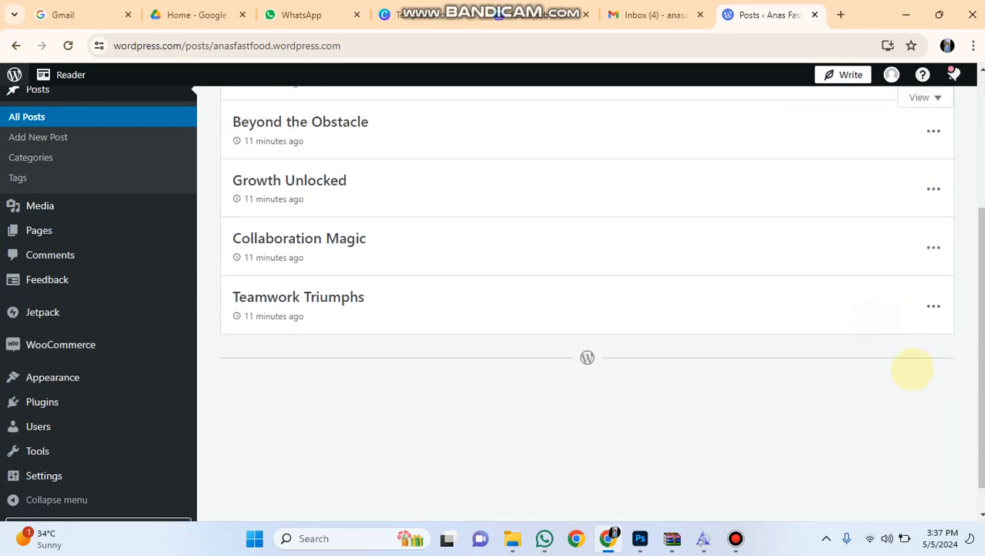
pyautogui.click(933, 306)
pyautogui.click(831, 406)
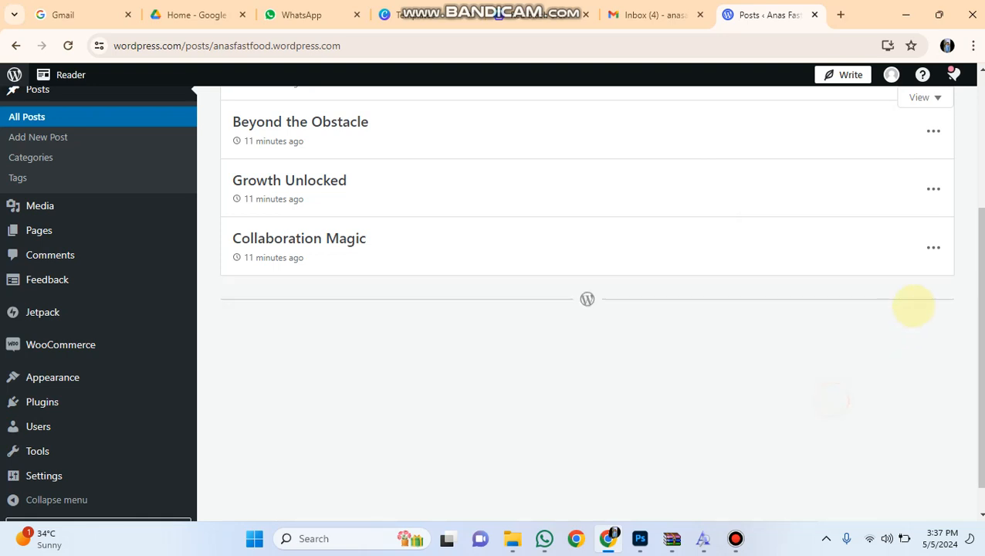
pyautogui.click(932, 247)
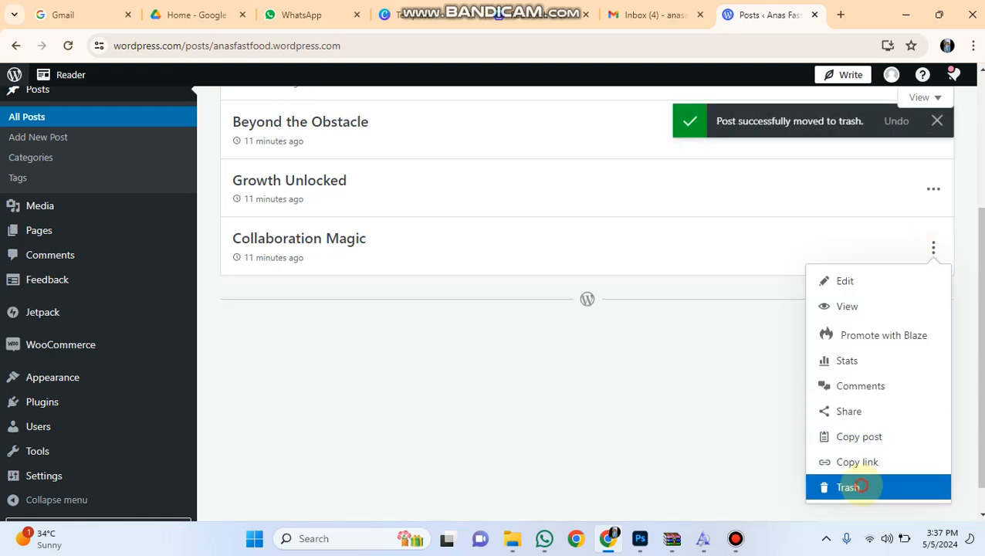
pyautogui.click(866, 486)
# Step: Move the posts "Growth Unlocked" and "Beyond the Obstacle" to the trash and dismiss the trash notifications
pyautogui.scroll(2, 912, 324)
pyautogui.click(933, 333)
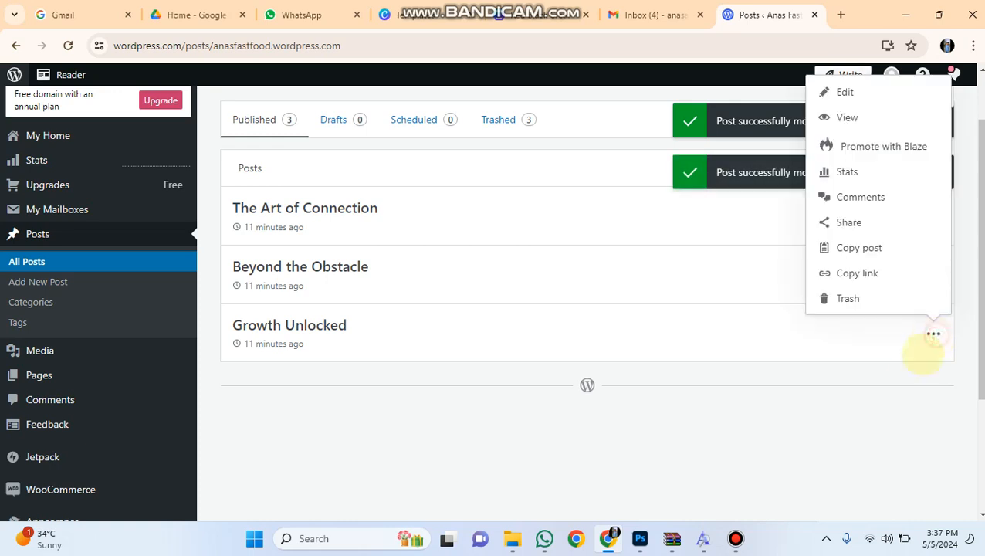
pyautogui.click(848, 298)
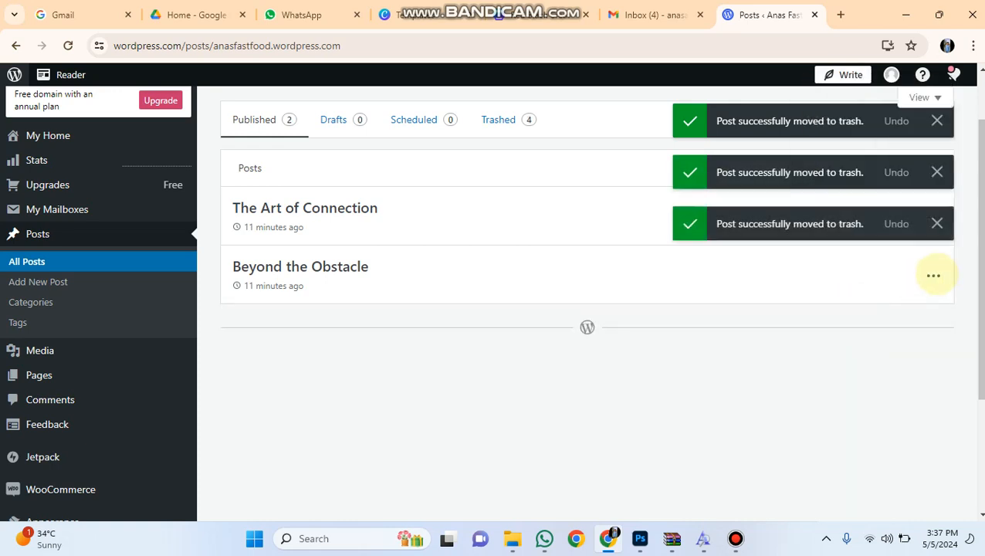
pyautogui.click(933, 276)
pyautogui.click(789, 378)
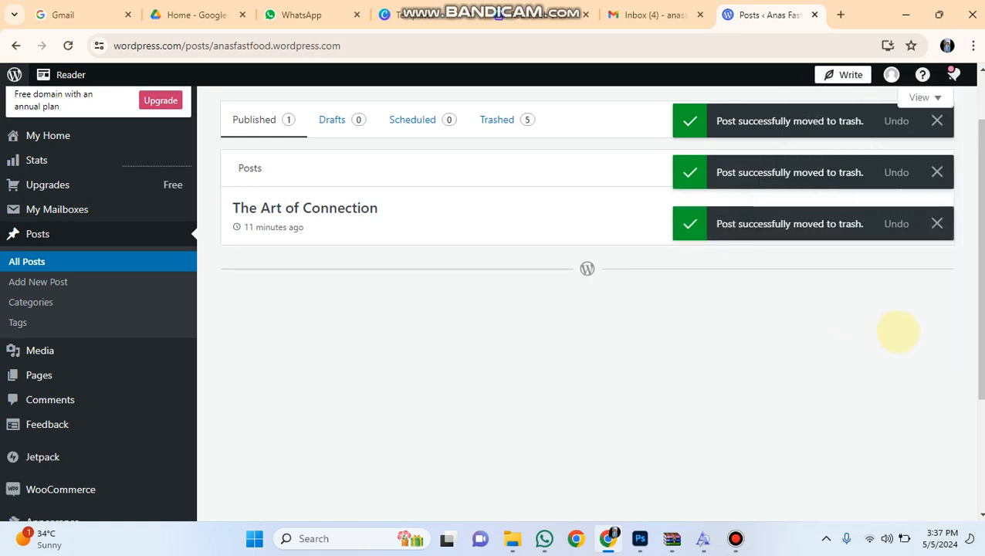
pyautogui.click(936, 172)
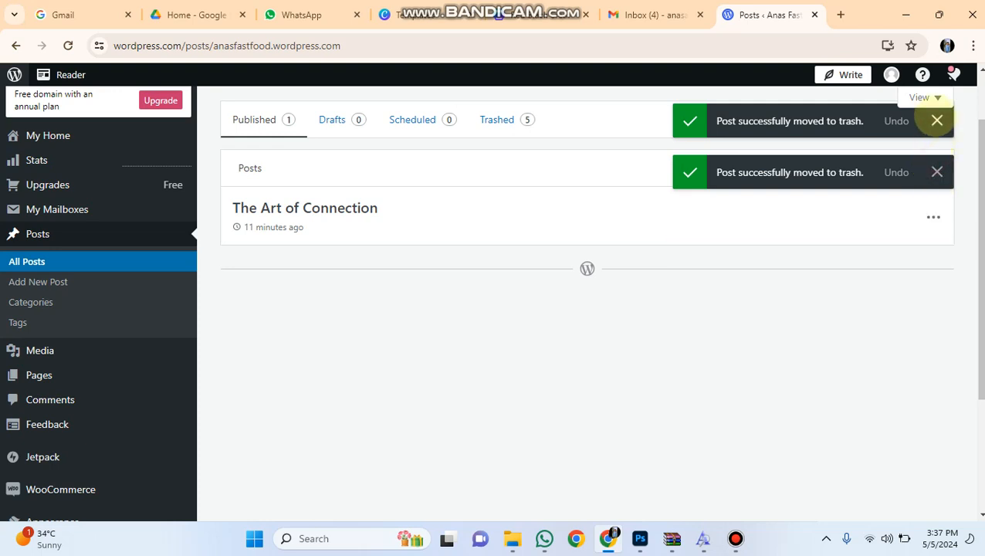
pyautogui.click(936, 120)
pyautogui.click(936, 120)
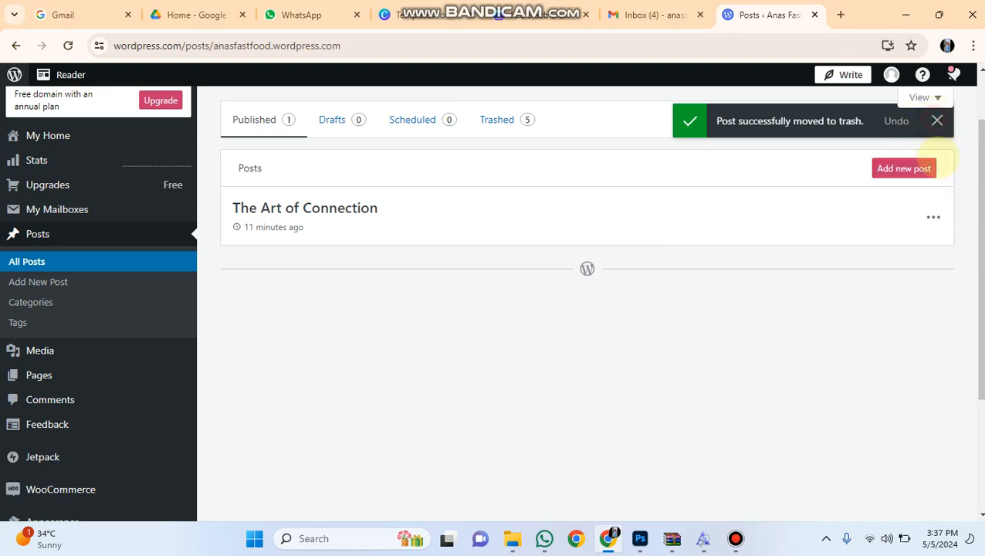
# Step: Dismiss the trash notification, add a new post and title it "Club Sandwitches Special Price"
pyautogui.click(936, 121)
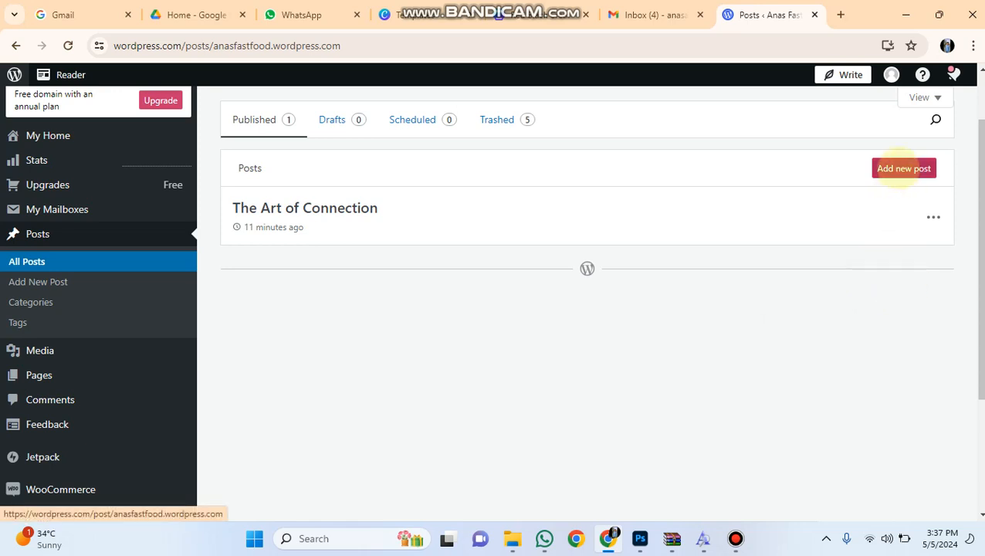
pyautogui.click(895, 169)
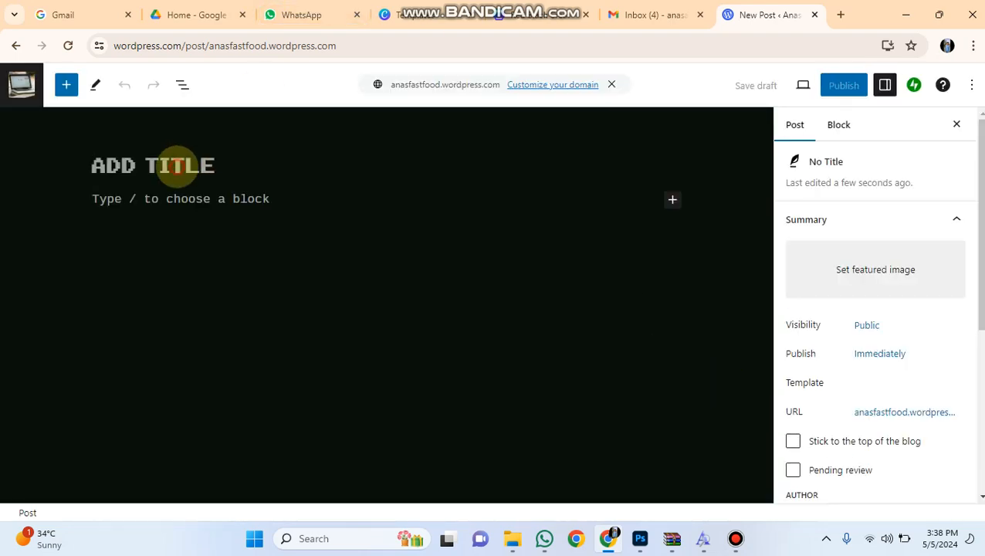
pyautogui.click(99, 167)
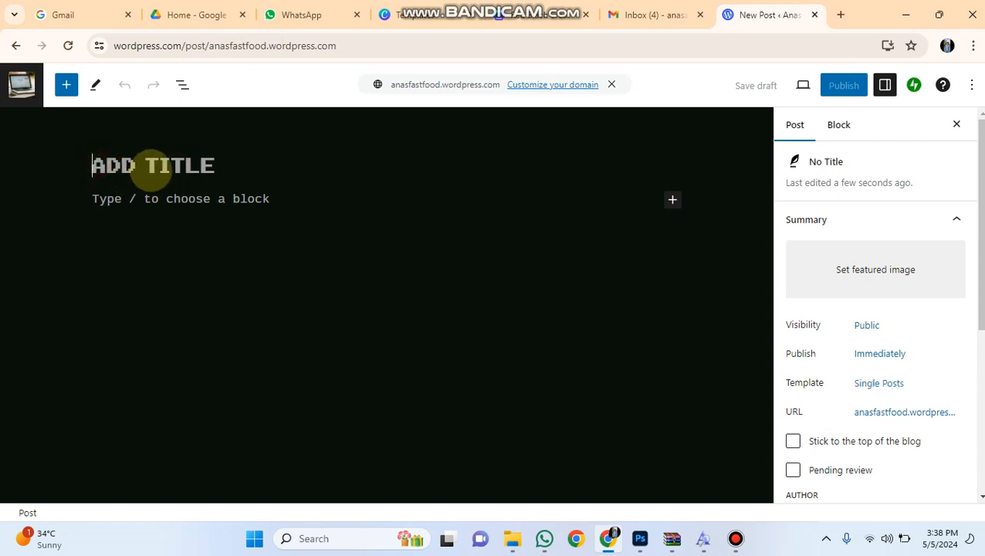
pyautogui.write('Club ')
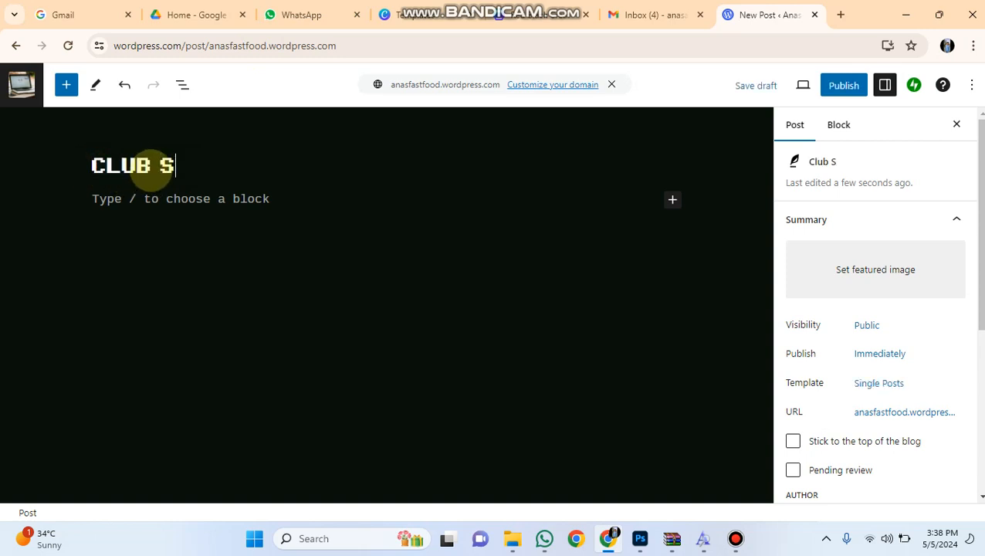
pyautogui.write('Sandwitc')
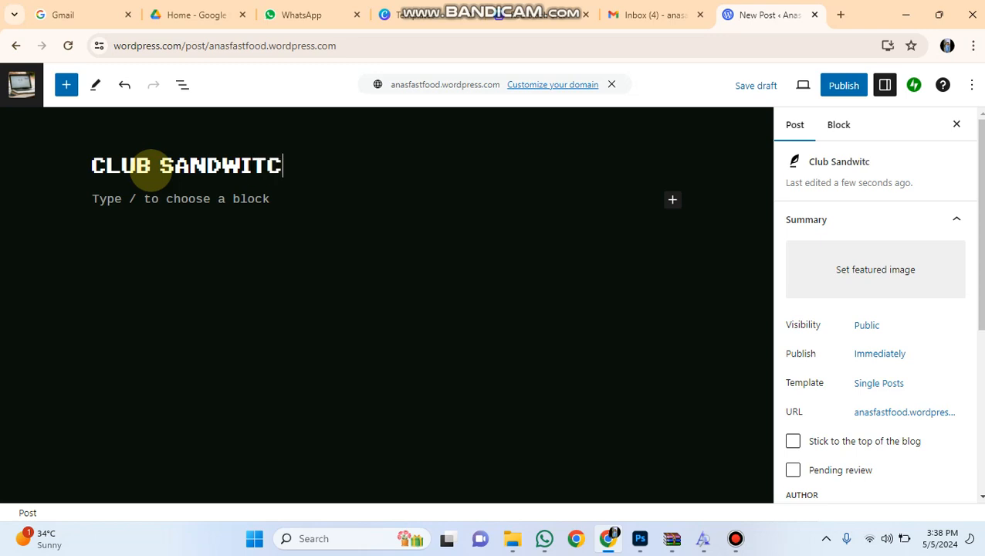
pyautogui.write('hes Spe')
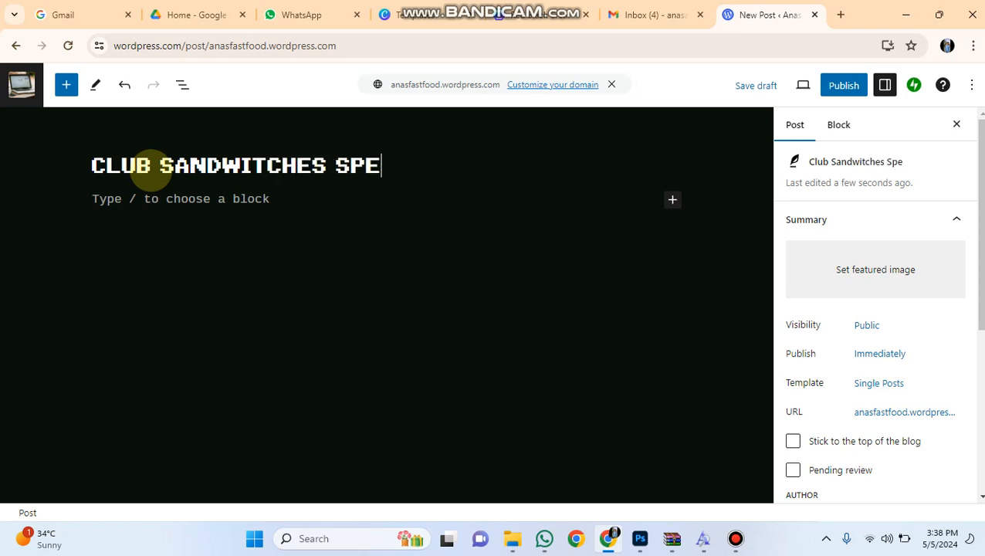
pyautogui.write('cia')
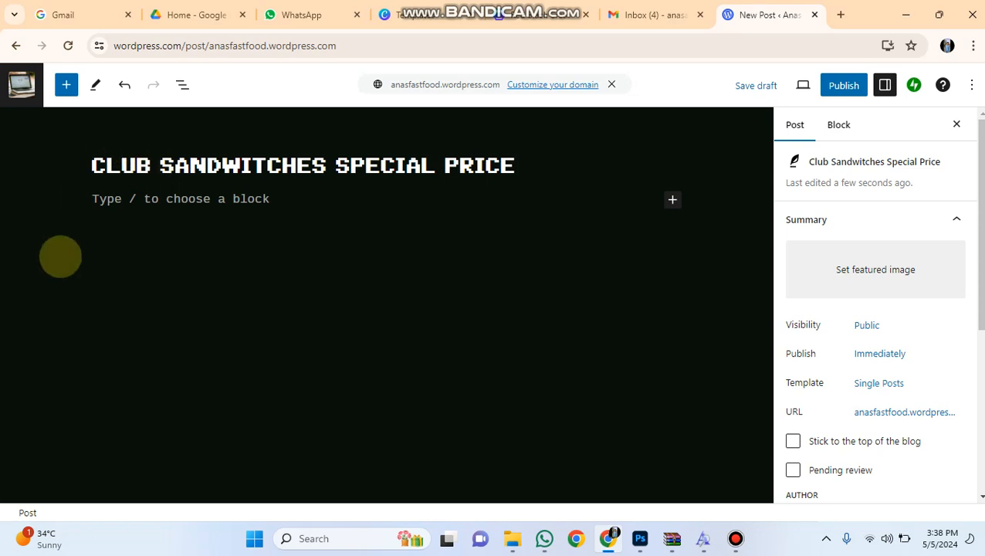
pyautogui.press('Return')
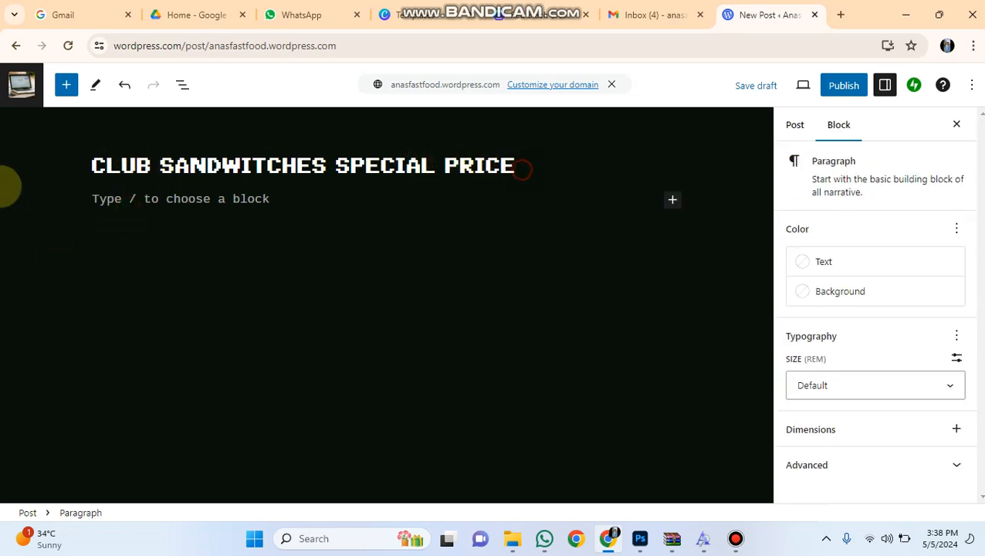
# Step: Select the entire title text "Club Sandwitches Special Price" of the new post
pyautogui.click(65, 164)
pyautogui.doubleClick(93, 164)
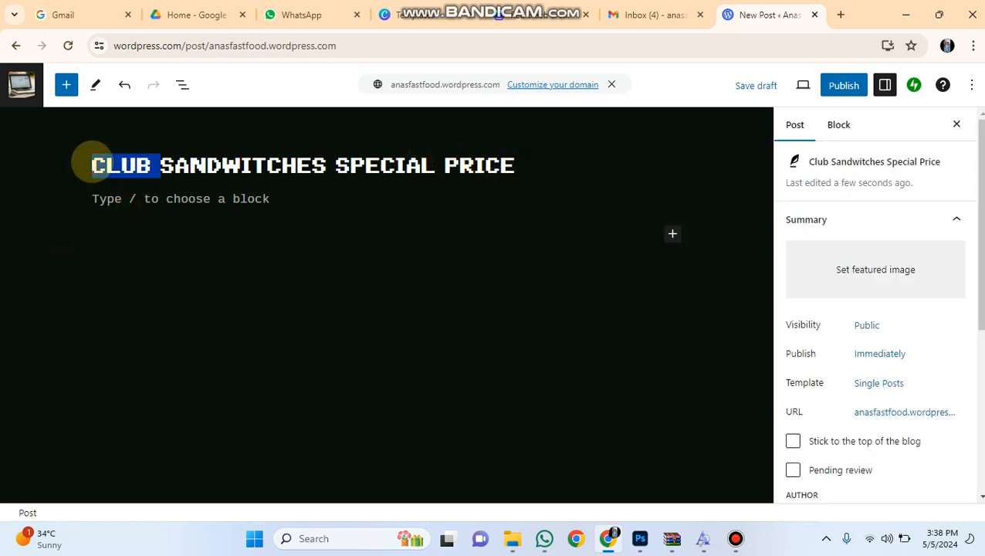
pyautogui.tripleClick(91, 164)
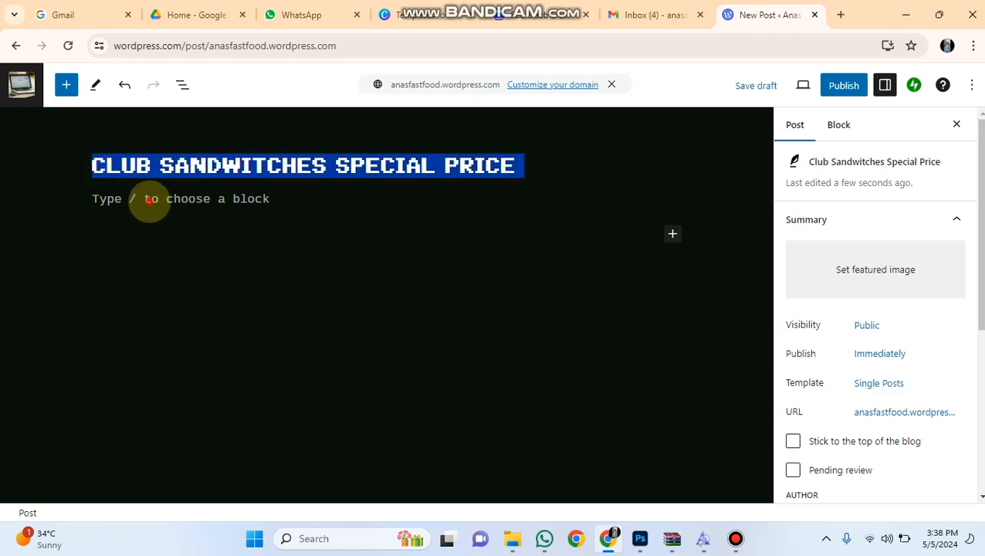